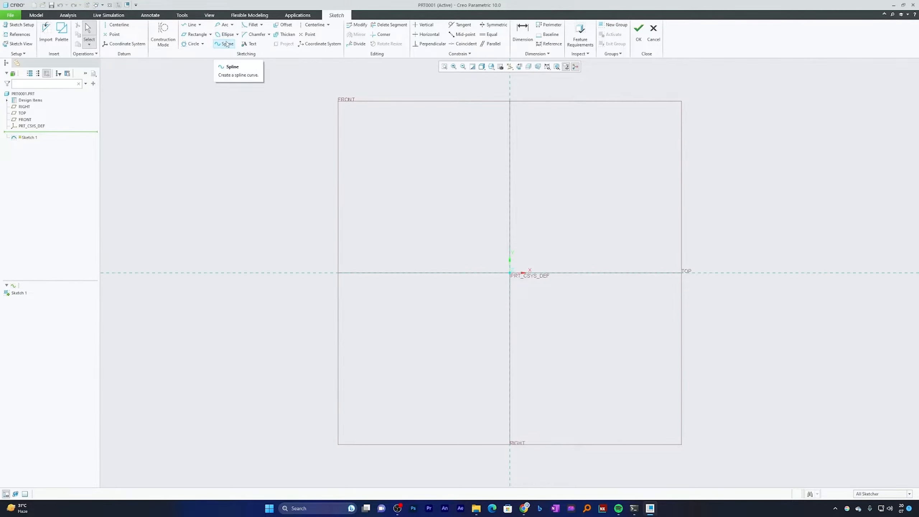
# Sketch a wavy four-point spline above the horizontal reference, running from about 341 to about 66 left of the vertical reference
pyautogui.click(227, 43)
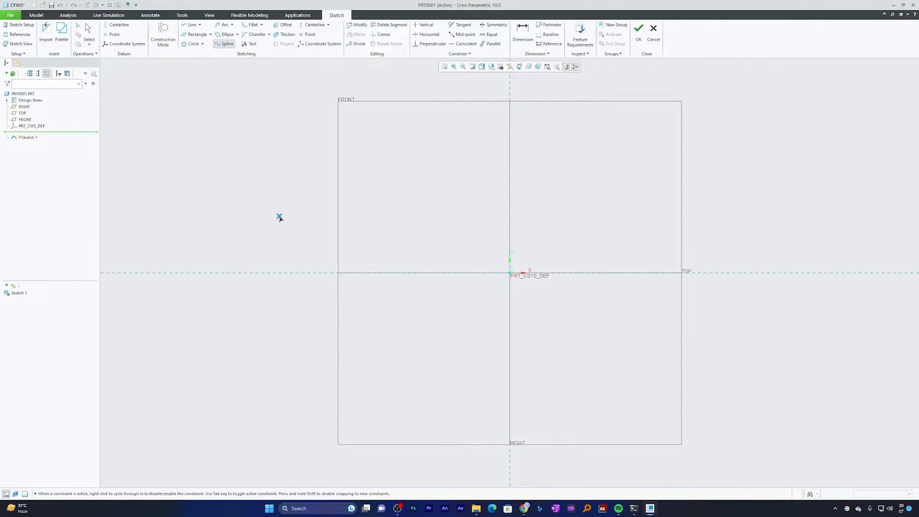
pyautogui.click(280, 216)
pyautogui.click(362, 200)
pyautogui.click(416, 225)
pyautogui.click(466, 211)
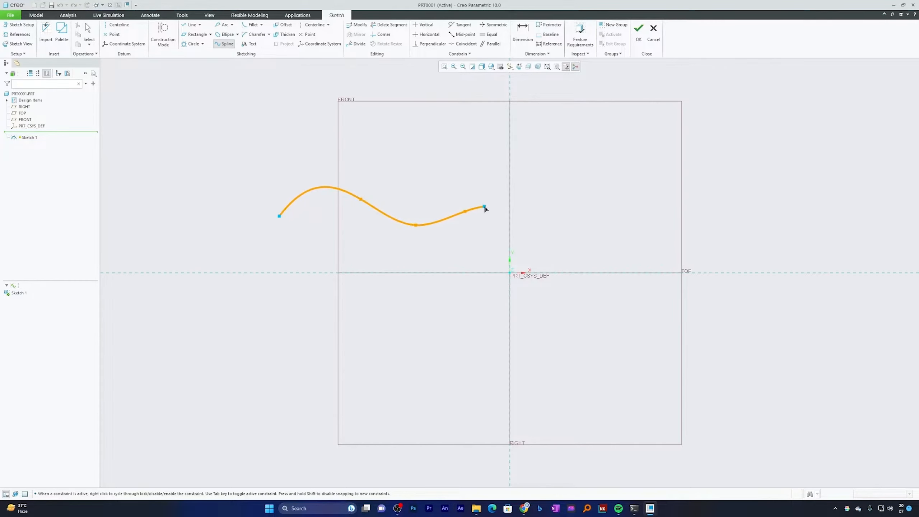
pyautogui.middleClick(485, 204)
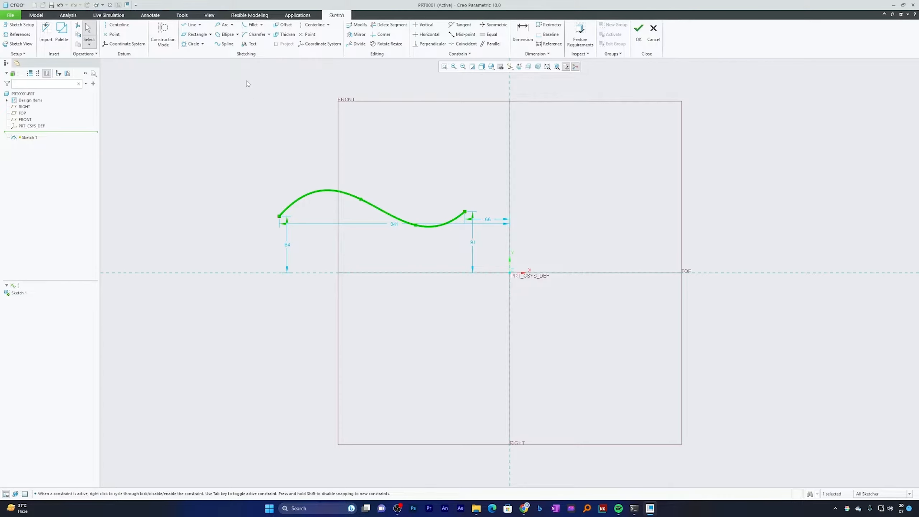
# Sketch a five-point spline below the horizontal reference, from about 348 to about 47 left of the vertical reference
pyautogui.click(225, 46)
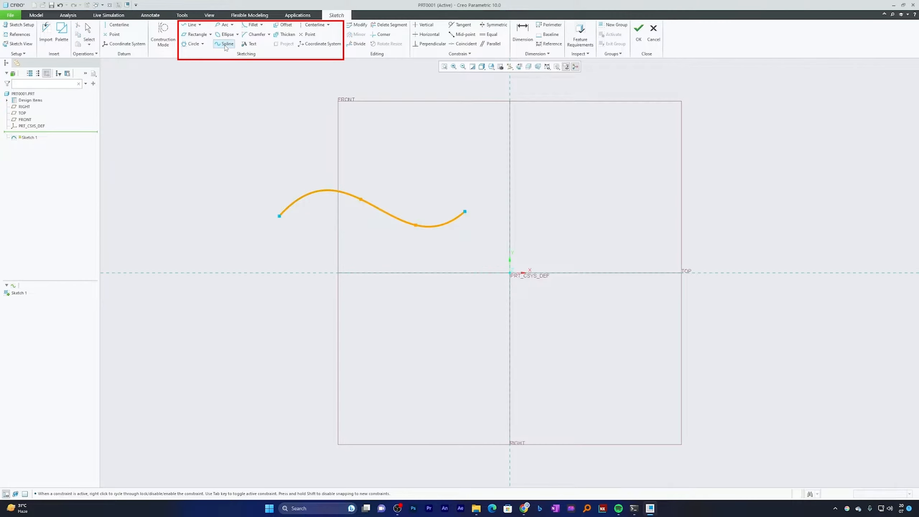
pyautogui.click(276, 312)
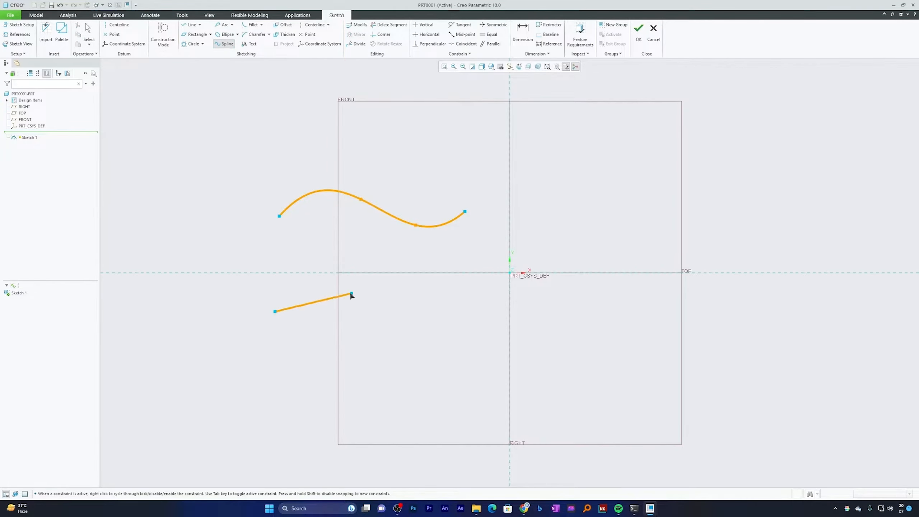
pyautogui.click(321, 290)
pyautogui.click(381, 314)
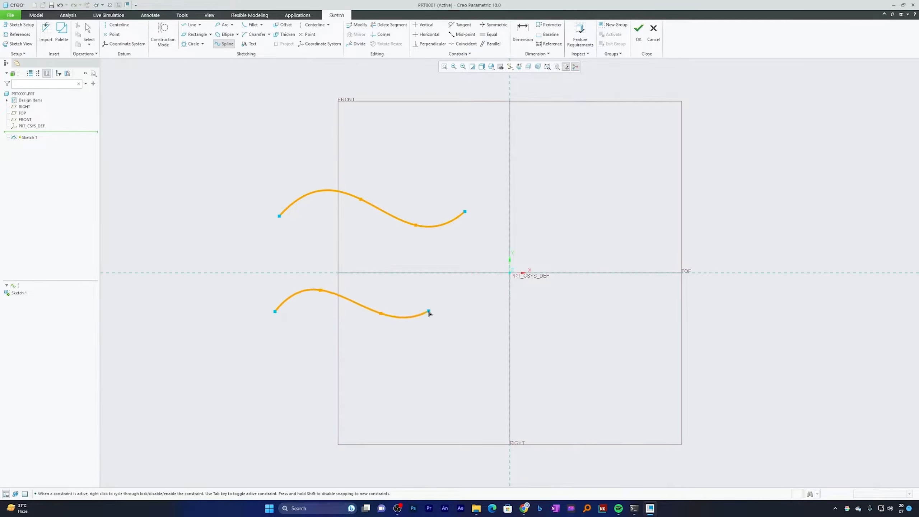
pyautogui.click(432, 311)
pyautogui.click(478, 315)
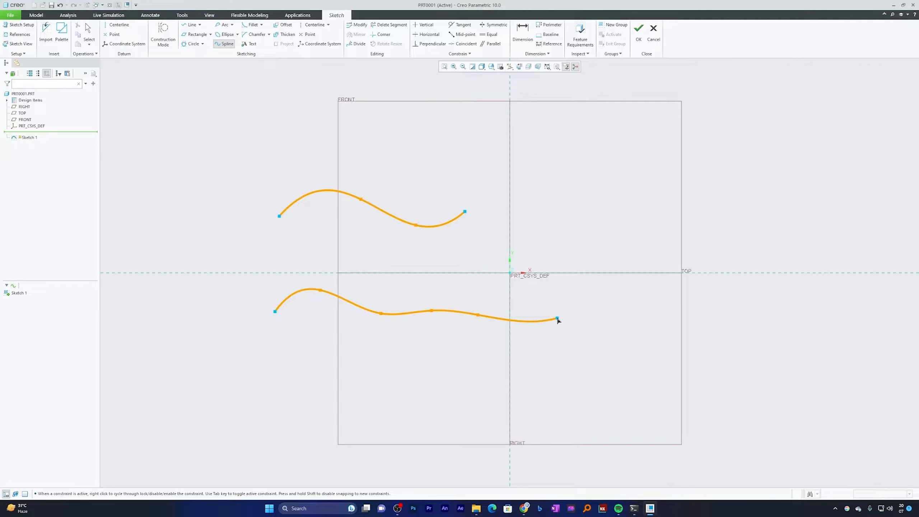
pyautogui.moveTo(558, 319); pyautogui.dragTo(536, 337)
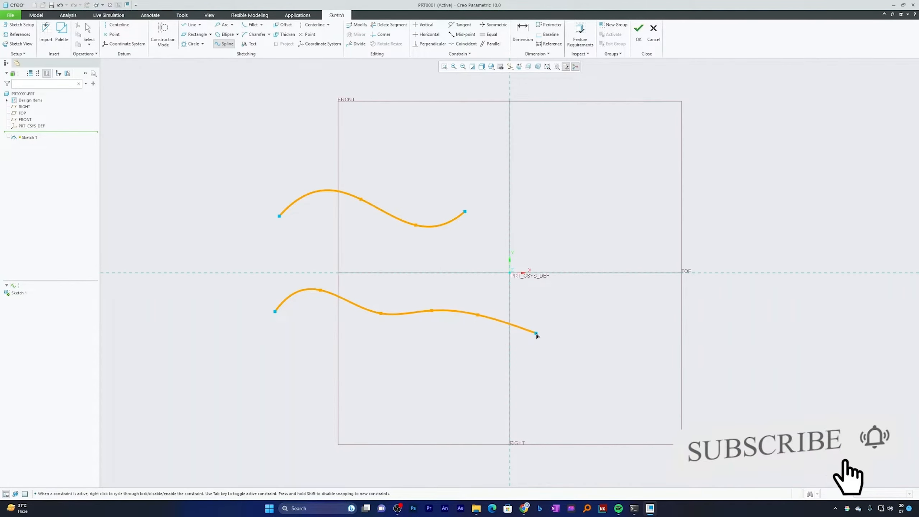
pyautogui.middleClick(537, 334)
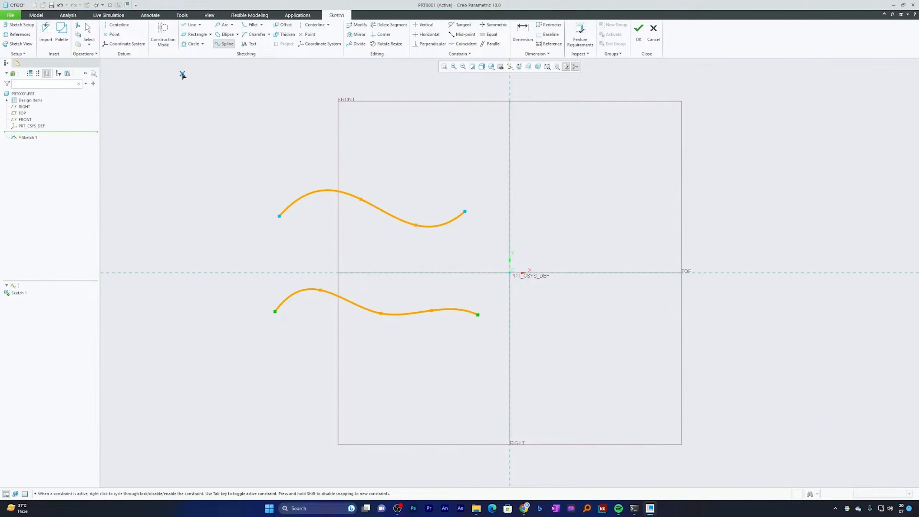
pyautogui.click(222, 44)
pyautogui.middleClick(236, 166)
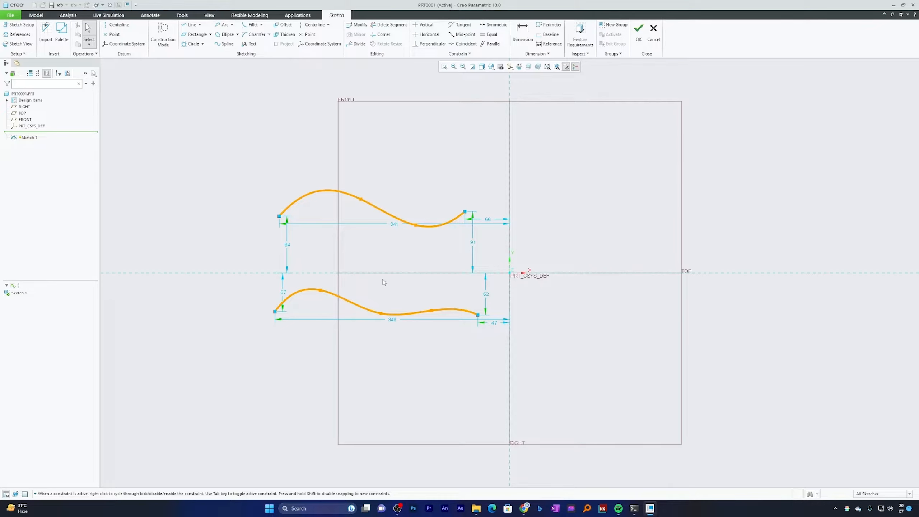
# Reshape the lower spline by moving its three interior points upward
pyautogui.moveTo(320, 290)
pyautogui.mouseDown()
pyautogui.moveTo(325, 281)
pyautogui.moveTo(330, 289)
pyautogui.moveTo(323, 283)
pyautogui.mouseUp()
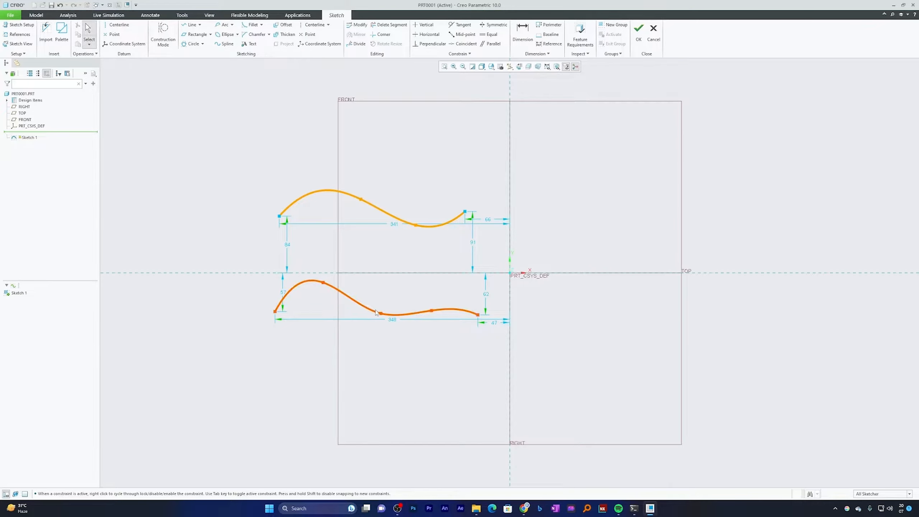
pyautogui.moveTo(380, 313); pyautogui.dragTo(374, 301)
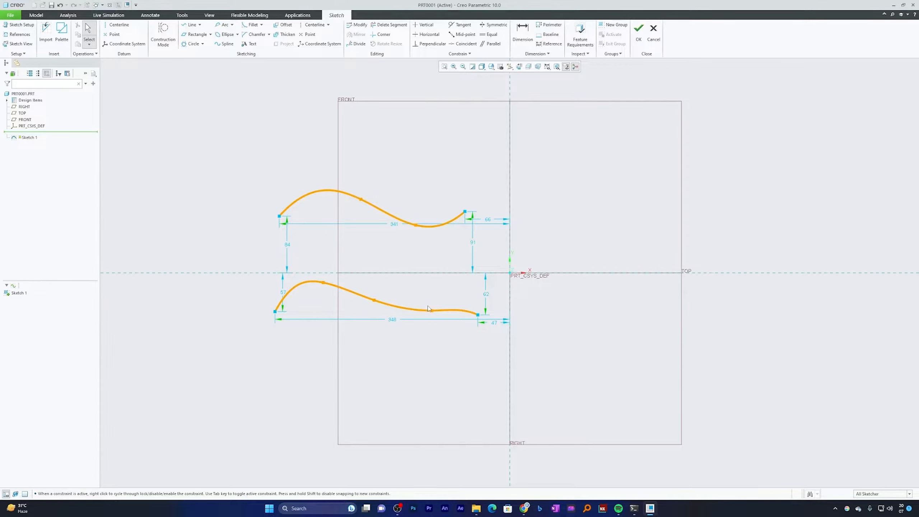
pyautogui.moveTo(430, 311); pyautogui.dragTo(438, 288)
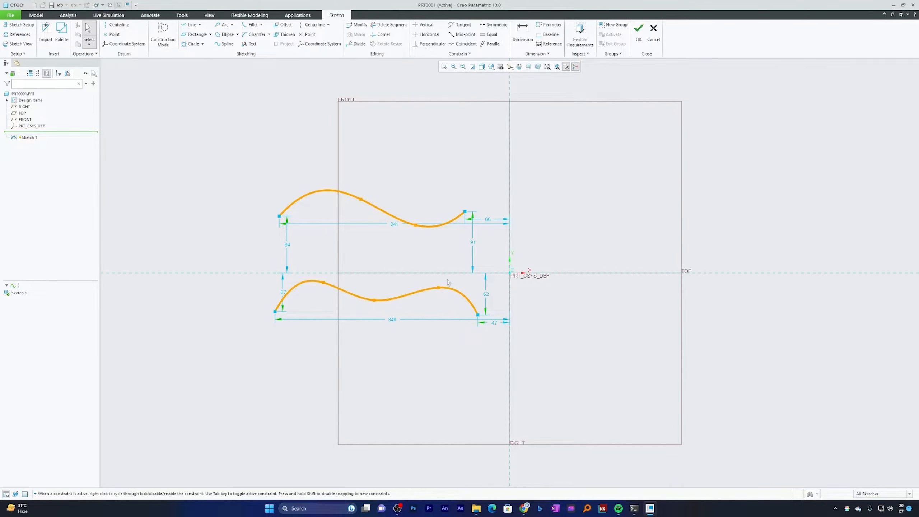
# Delete both splines from the sketch
pyautogui.click(469, 298)
pyautogui.press('Delete')
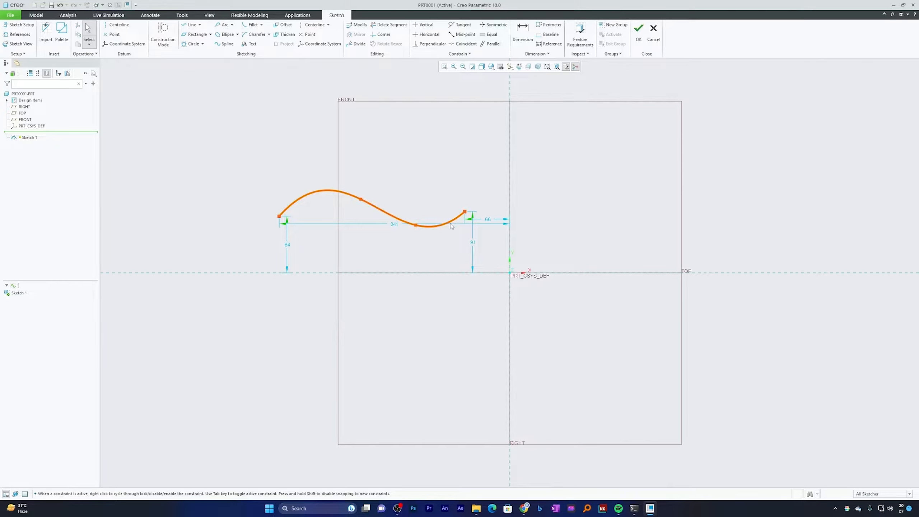
pyautogui.click(452, 224)
pyautogui.press('Delete')
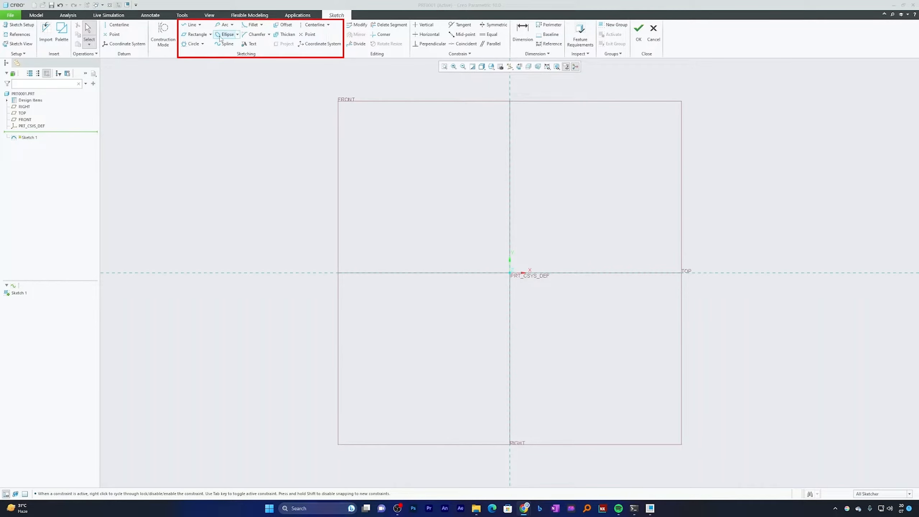
# Sketch a Center and Axis Ellipse centred on the origin, about 301 wide and 154 high
pyautogui.click(238, 35)
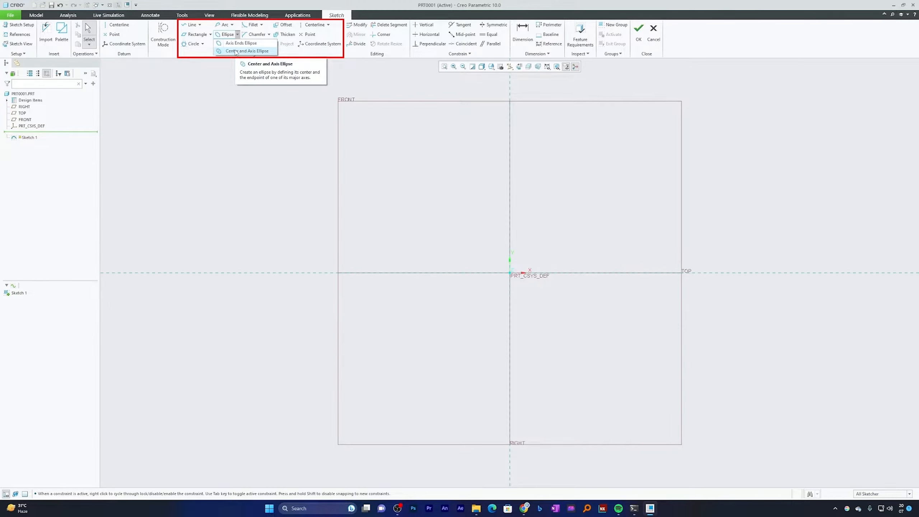
pyautogui.click(236, 52)
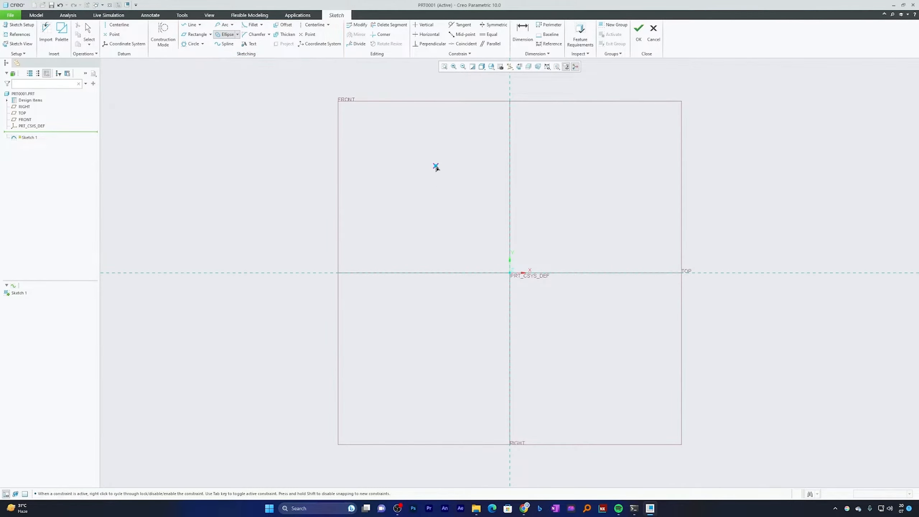
pyautogui.click(510, 272)
pyautogui.click(409, 272)
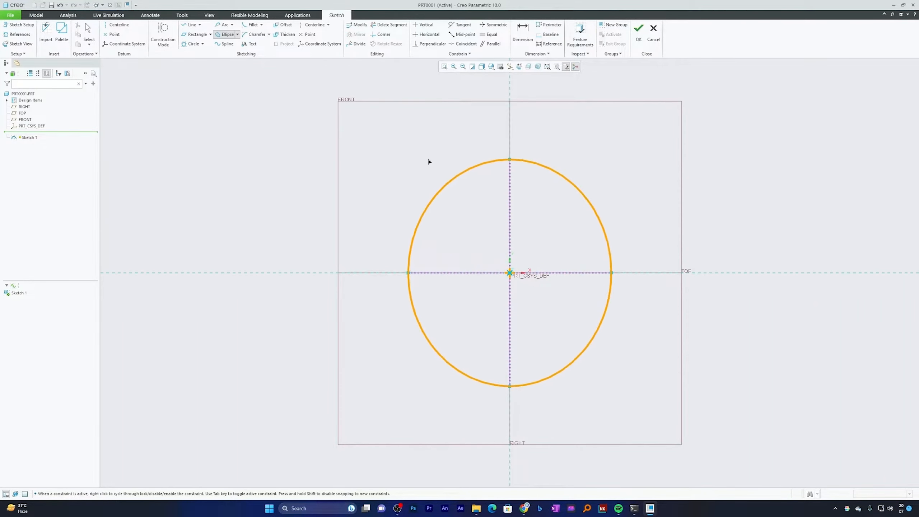
pyautogui.click(450, 222)
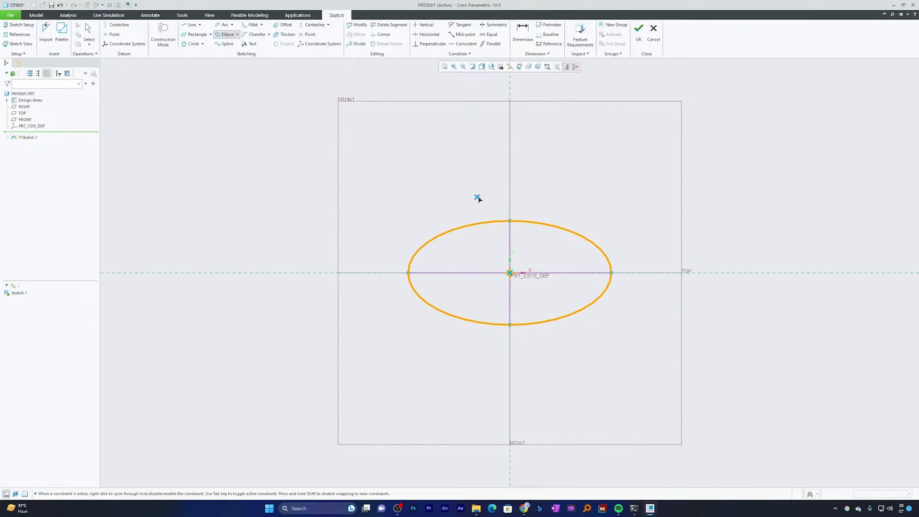
pyautogui.middleClick(596, 195)
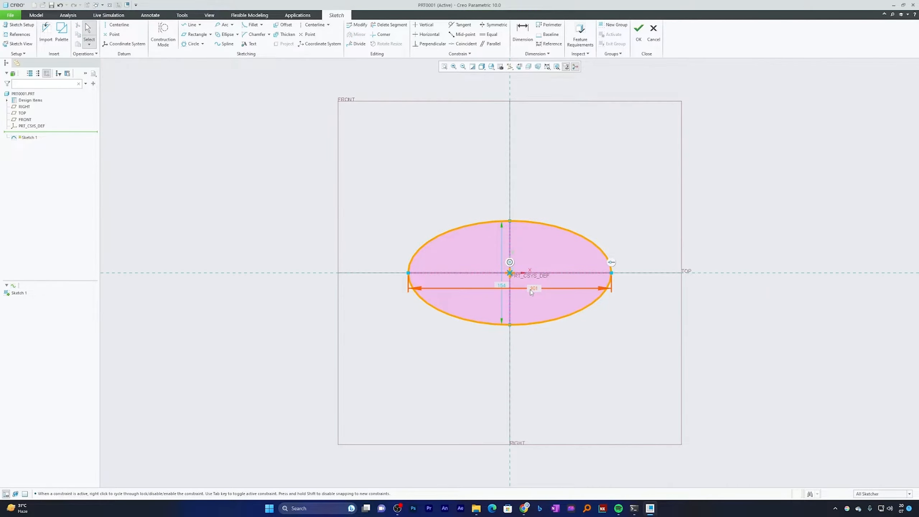
# Reposition the ellipse's two dimensions for legibility and set its height to 155 and its width to 300
pyautogui.moveTo(531, 290); pyautogui.dragTo(544, 176)
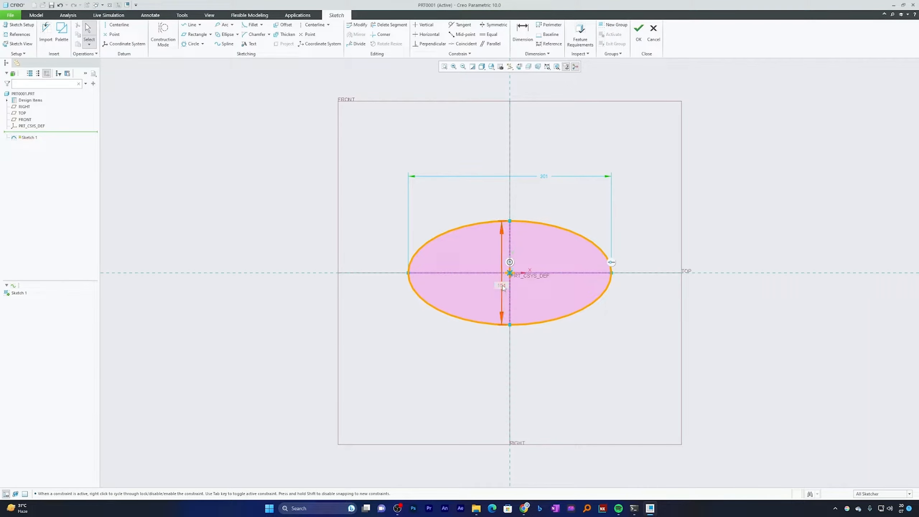
pyautogui.moveTo(503, 288); pyautogui.dragTo(438, 283)
pyautogui.doubleClick(438, 283)
pyautogui.write('155')
pyautogui.press('Return')
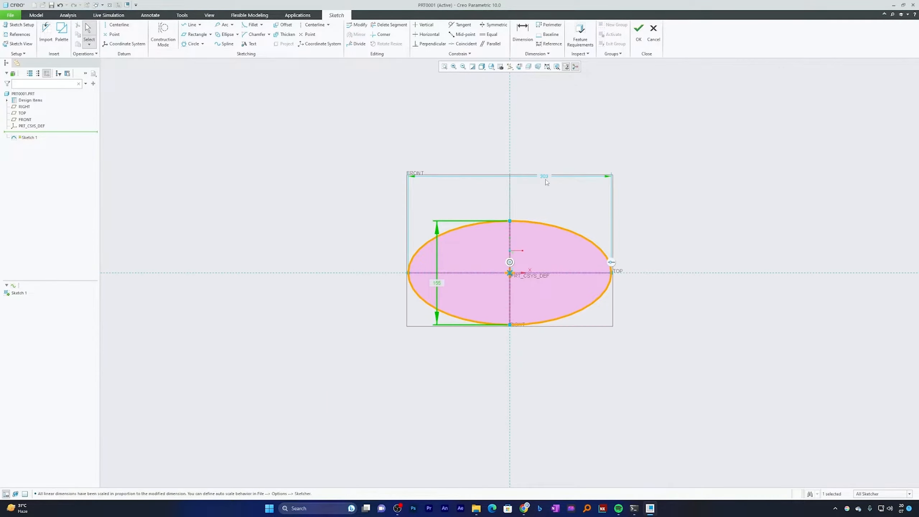
pyautogui.doubleClick(546, 178)
pyautogui.write('300')
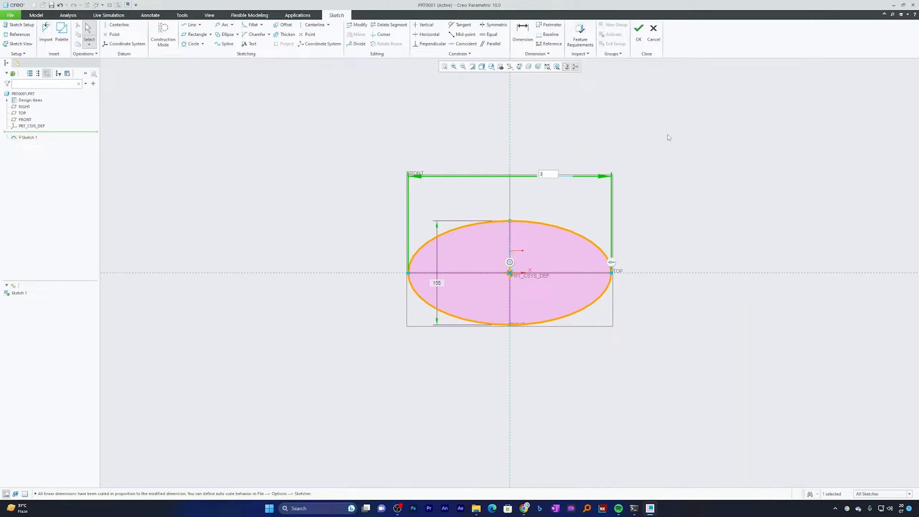
pyautogui.press('Return')
# Sketch an upright Axis Ends Ellipse left of the first, on the horizontal reference, about 264 wide and 454 high
pyautogui.click(238, 35)
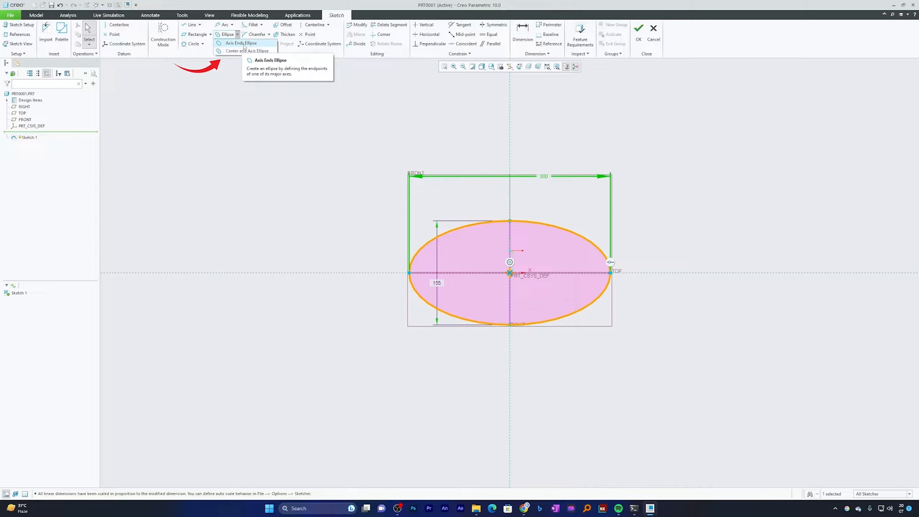
pyautogui.click(243, 46)
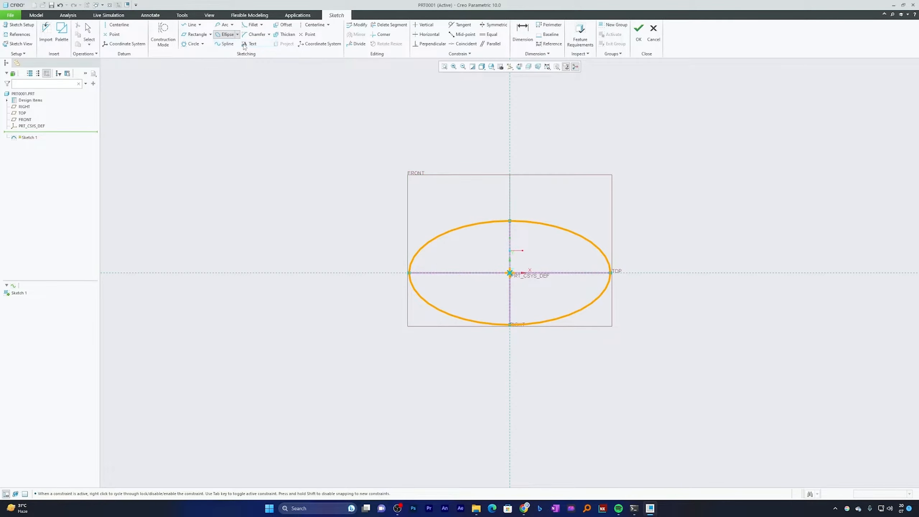
pyautogui.click(198, 272)
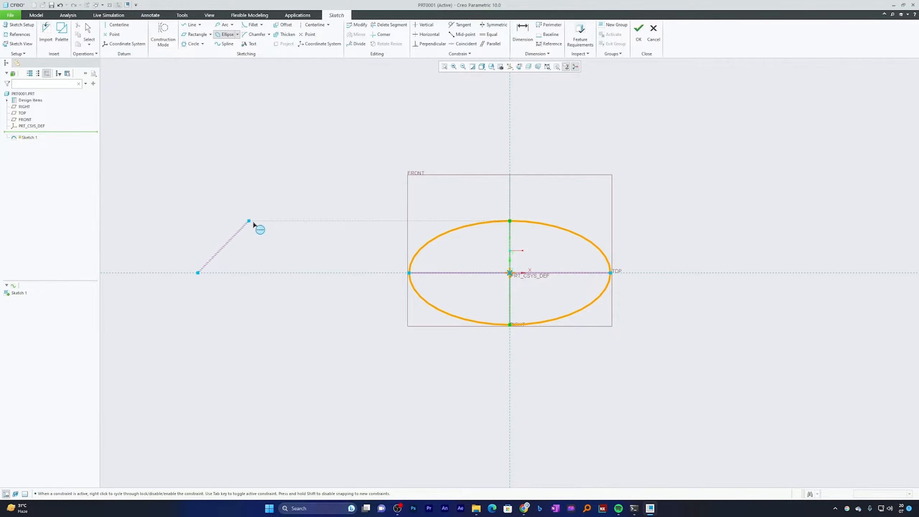
pyautogui.click(407, 272)
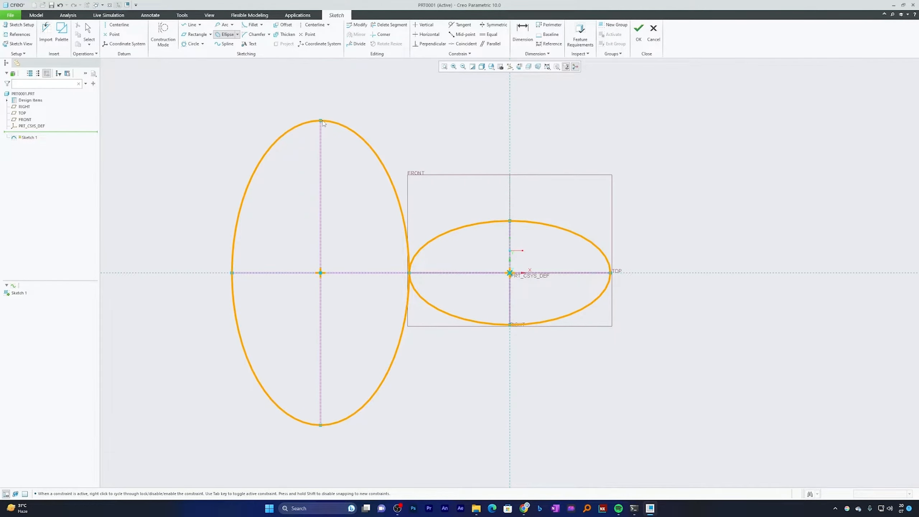
pyautogui.click(323, 123)
pyautogui.middleClick(375, 107)
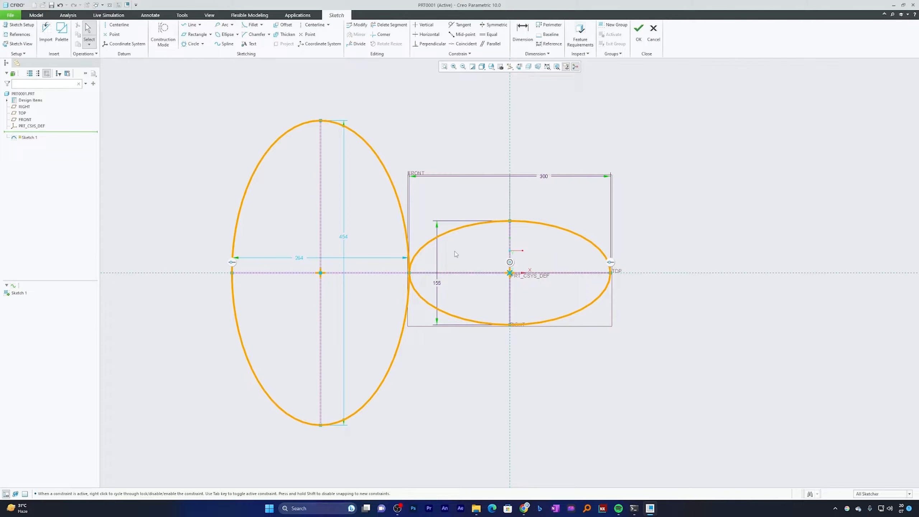
# Select all the sketch geometry and delete both ellipses
pyautogui.hotkey('ctrl', 'a')
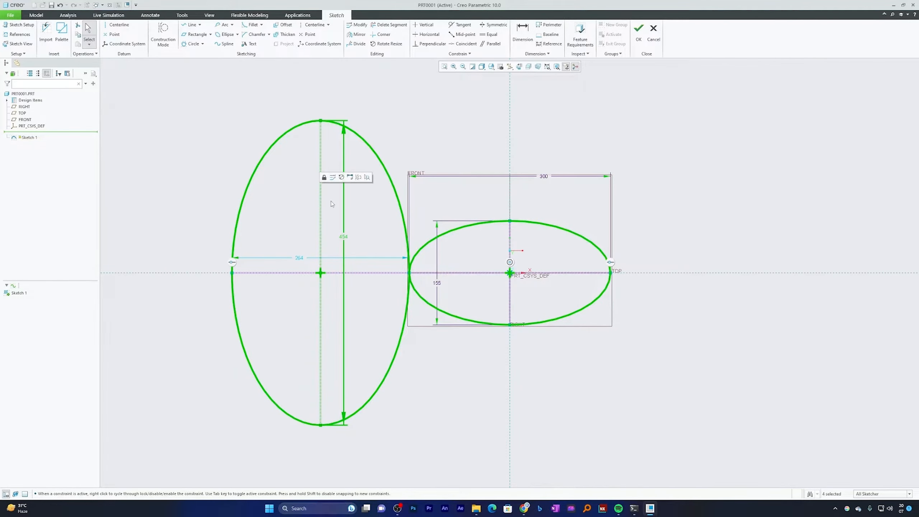
pyautogui.press('Delete')
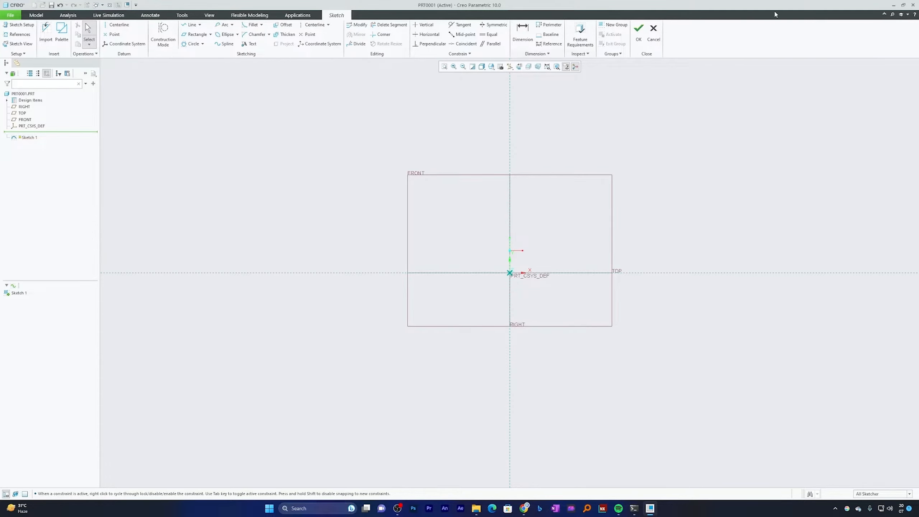
# Search the available commands for "trim"
pyautogui.click(893, 15)
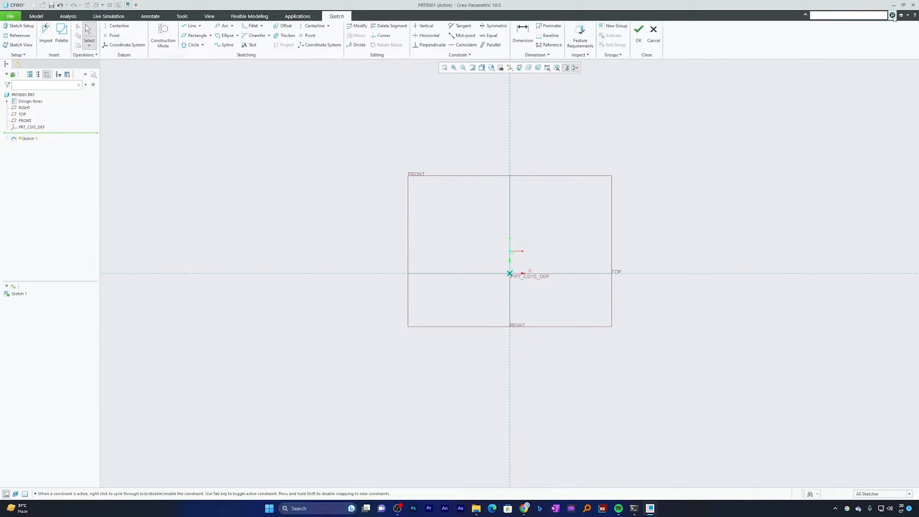
pyautogui.write('trim')
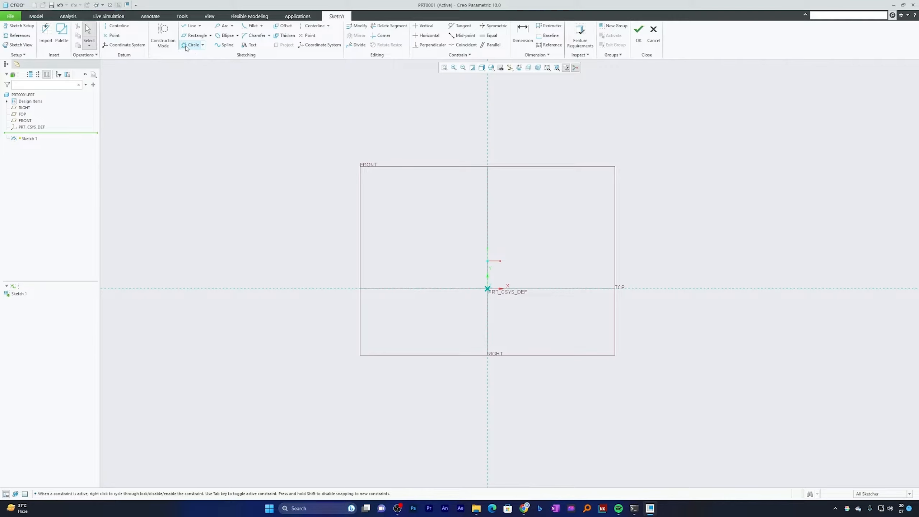
# Sketch two separate slanted lines that cross each other above the horizontal reference
pyautogui.click(191, 26)
pyautogui.click(266, 208)
pyautogui.click(571, 126)
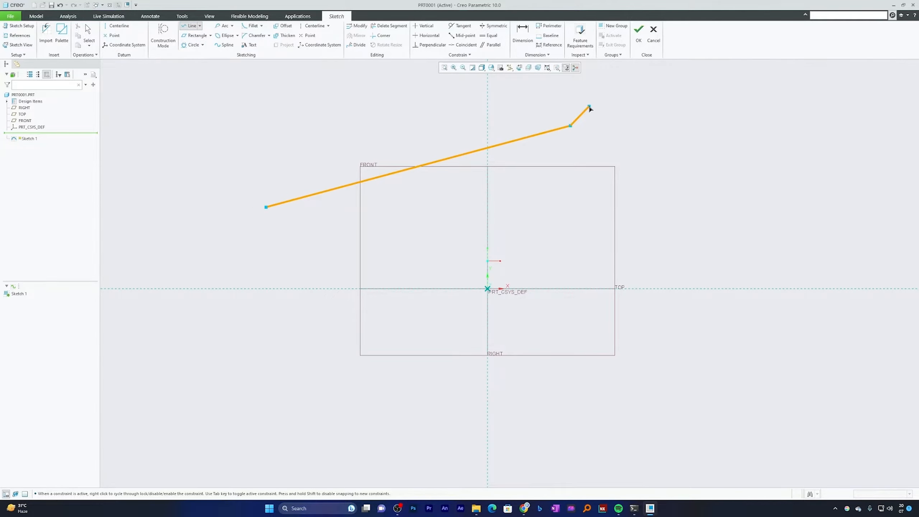
pyautogui.middleClick(589, 107)
pyautogui.click(236, 126)
pyautogui.click(605, 207)
pyautogui.middleClick(765, 132)
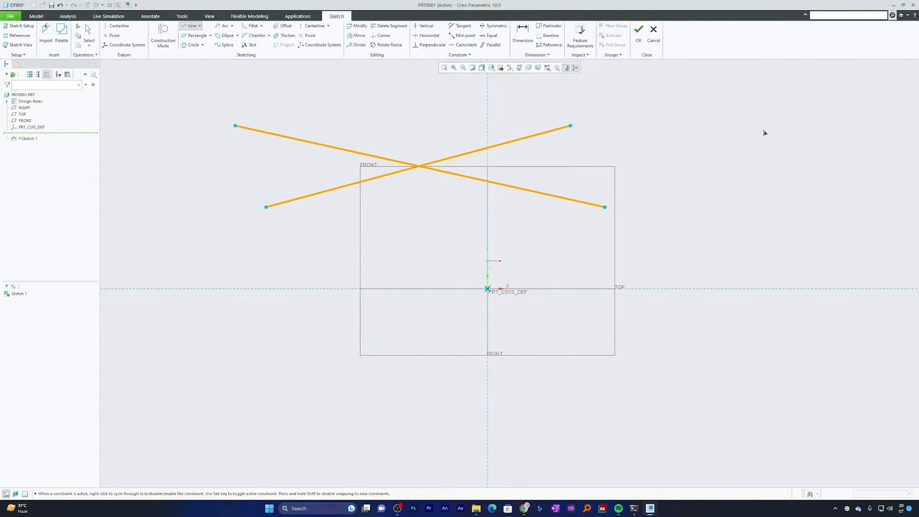
# Sketch a slanted rectangle left of the vertical reference so that it overlaps the lower-left end of one crossing line
pyautogui.click(196, 35)
pyautogui.click(201, 197)
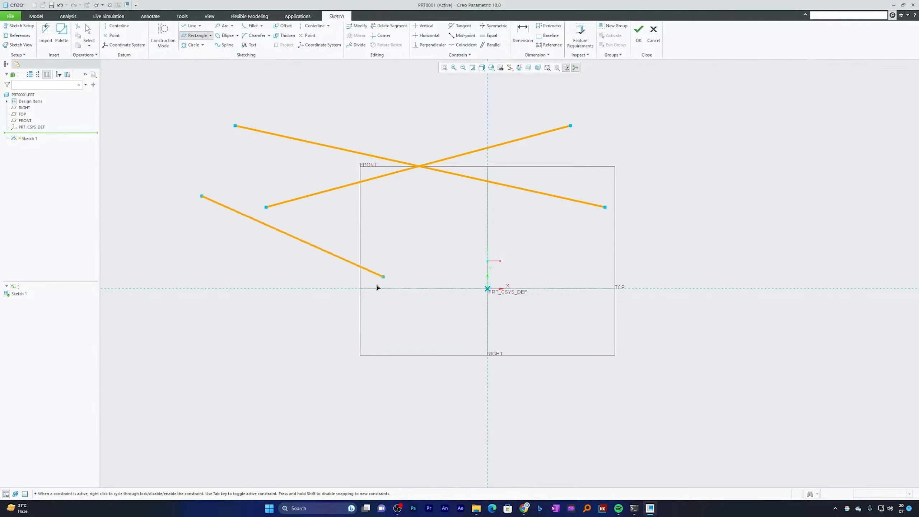
pyautogui.click(275, 370)
pyautogui.click(350, 319)
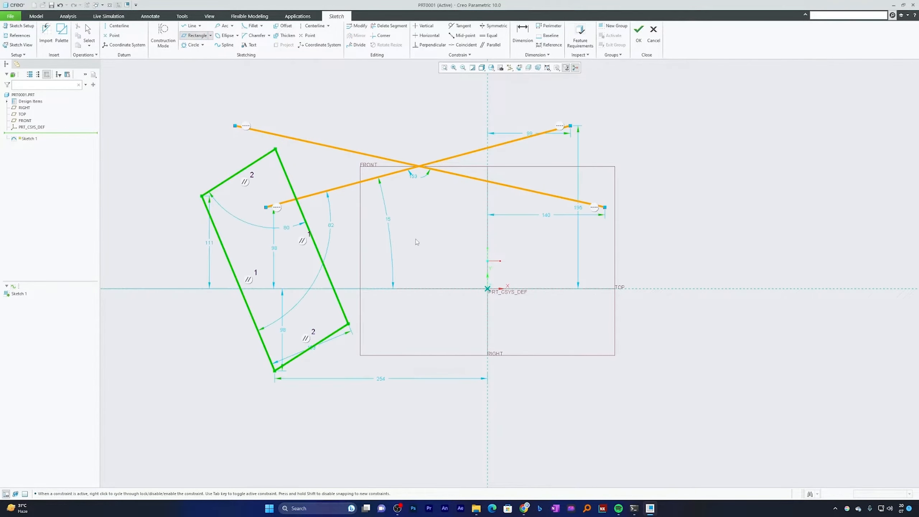
# Sketch a center-and-point circle about 486 in diameter below the origin to its right, crossing the end of the descending slanted line
pyautogui.middleClick(350, 319)
pyautogui.click(202, 45)
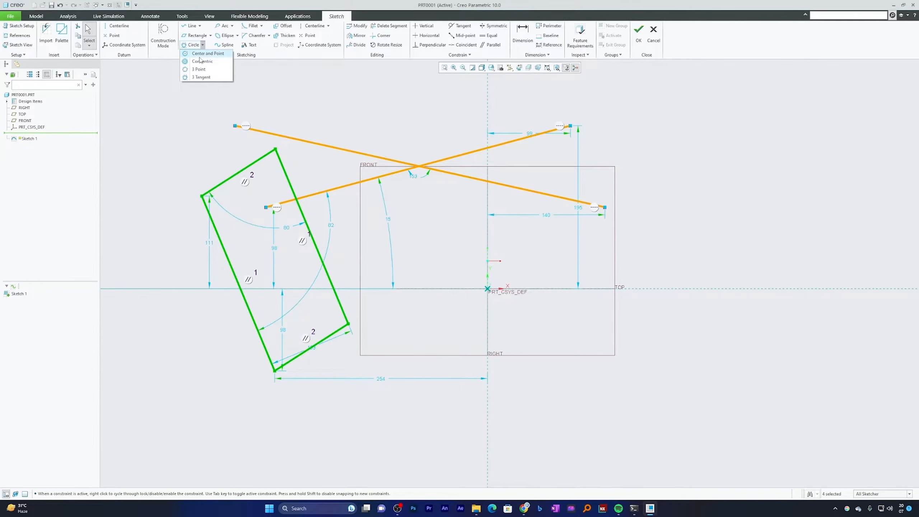
pyautogui.click(203, 54)
pyautogui.scroll(-4, 337, 172)
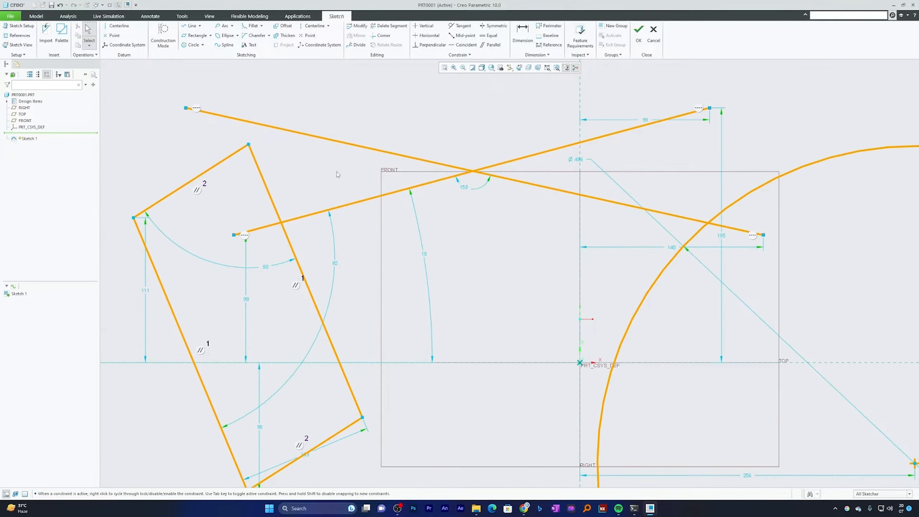
pyautogui.scroll(4, 332, 159)
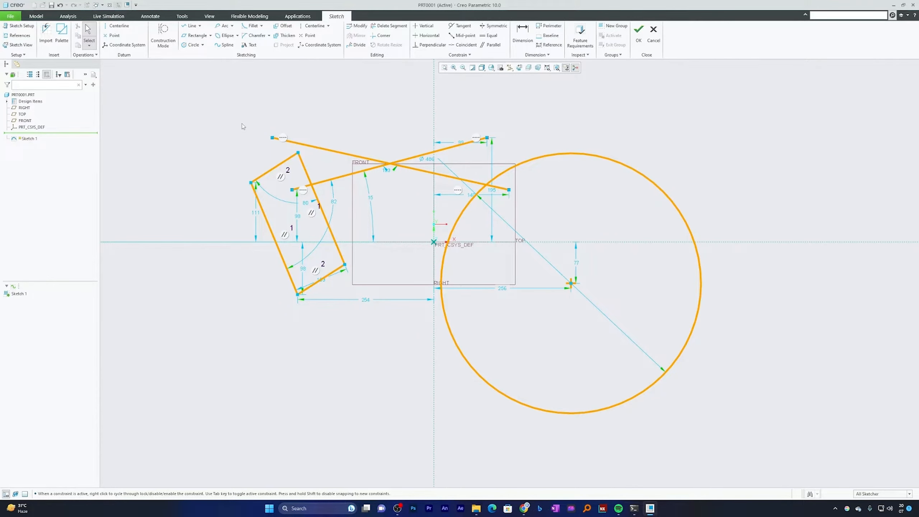
# Trim the two crossing slanted lines to a corner at their intersection, keeping the portions left of it
pyautogui.click(379, 36)
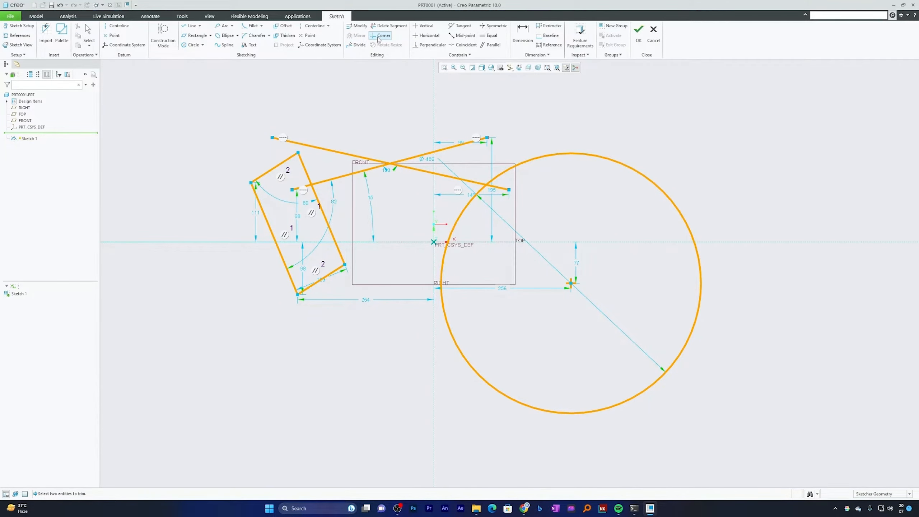
pyautogui.scroll(5, 387, 95)
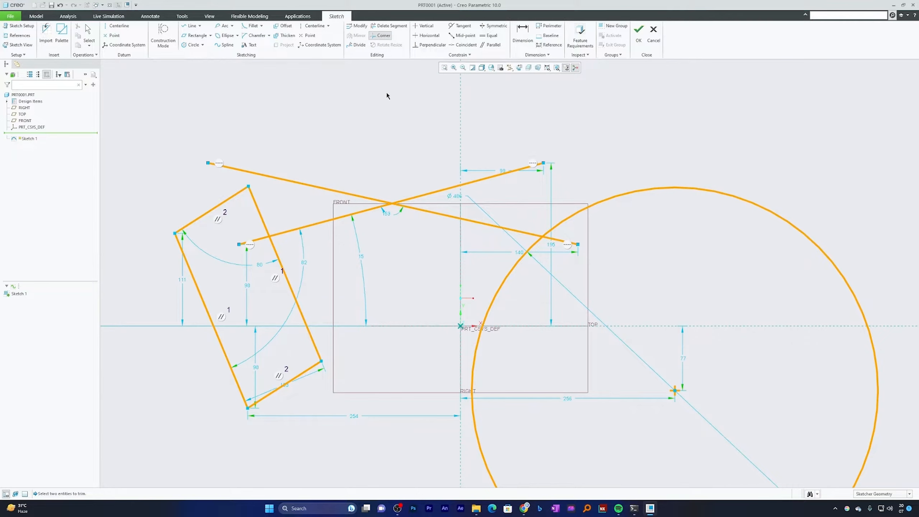
pyautogui.scroll(-5, 418, 167)
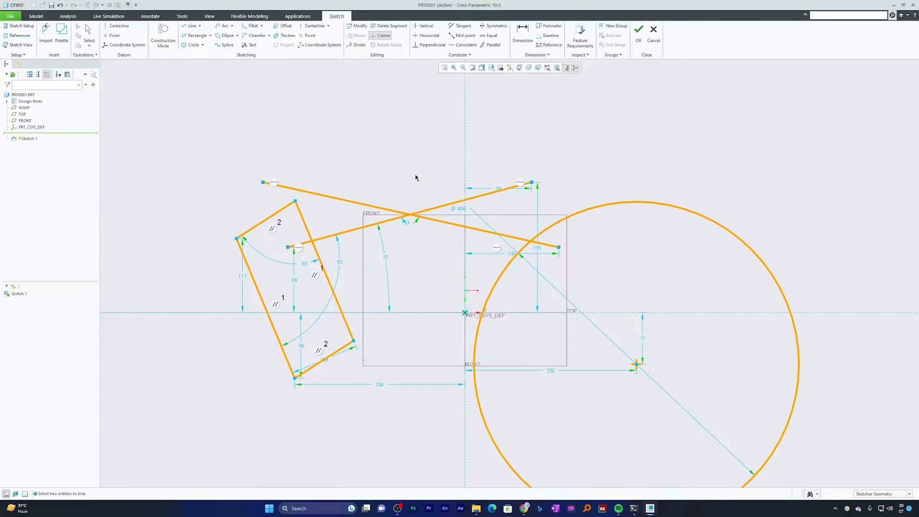
pyautogui.scroll(4, 413, 179)
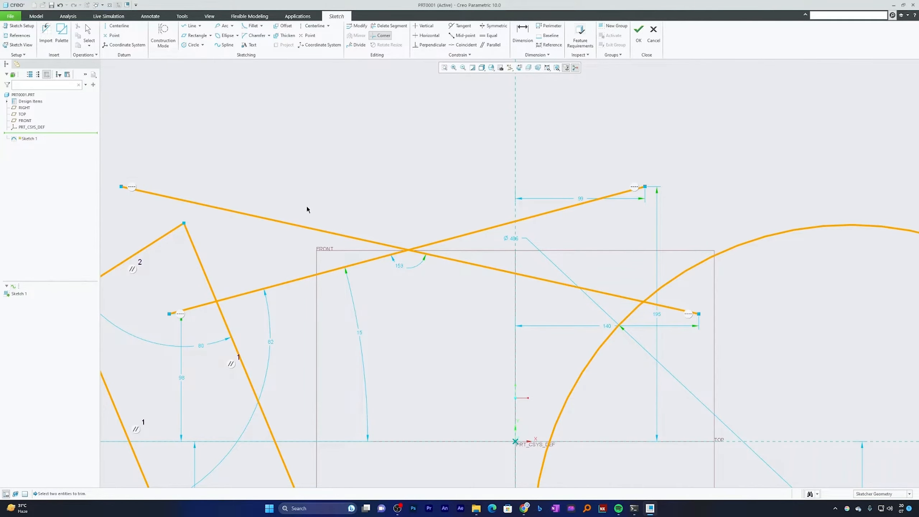
pyautogui.scroll(3, 457, 284)
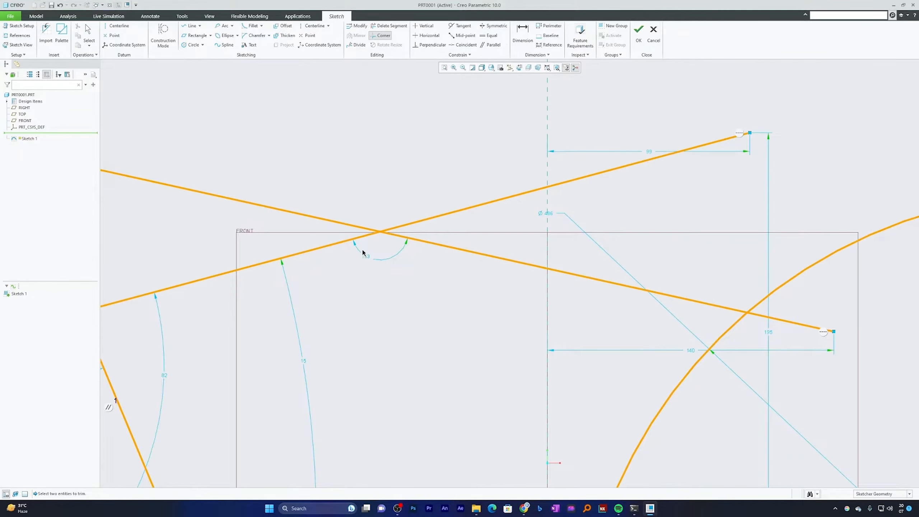
pyautogui.scroll(-3, 556, 233)
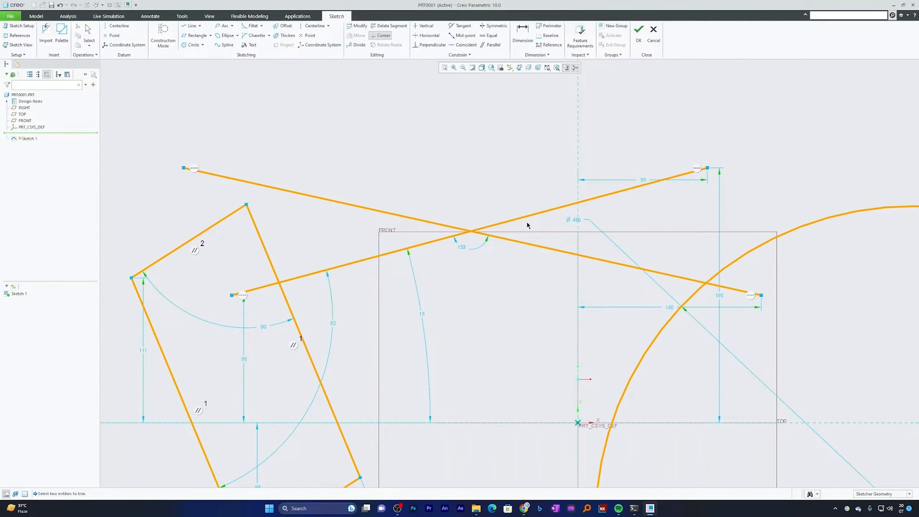
pyautogui.click(322, 199)
pyautogui.click(338, 268)
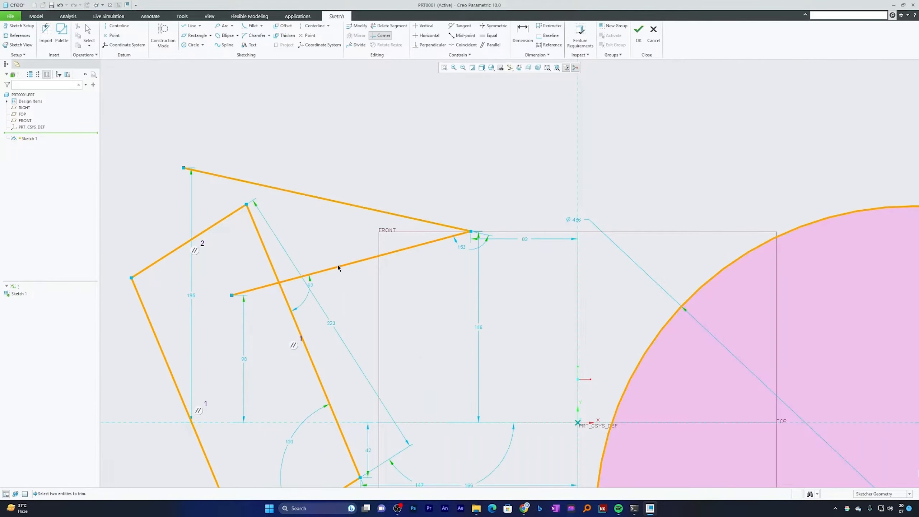
pyautogui.press('Escape')
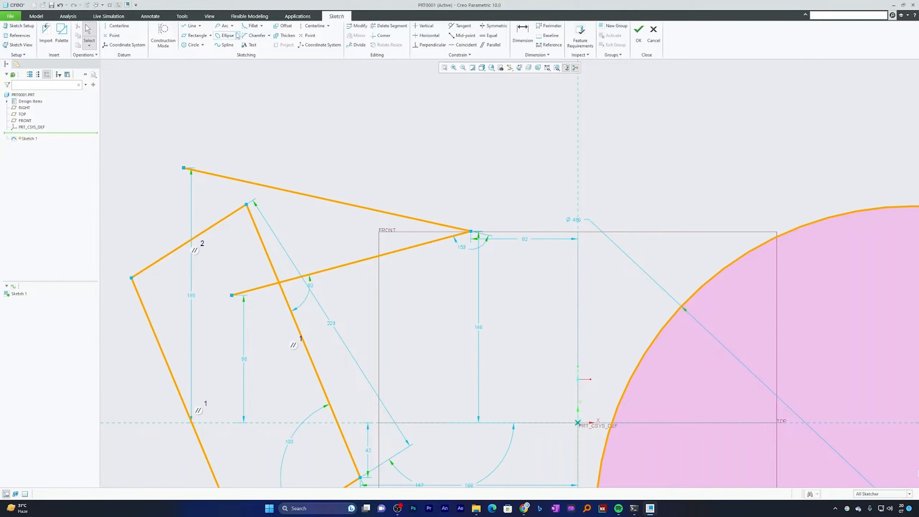
# Sketch a steep line and a nearly horizontal line crossing it at a right angle, between the trimmed corner and the circle
pyautogui.click(190, 26)
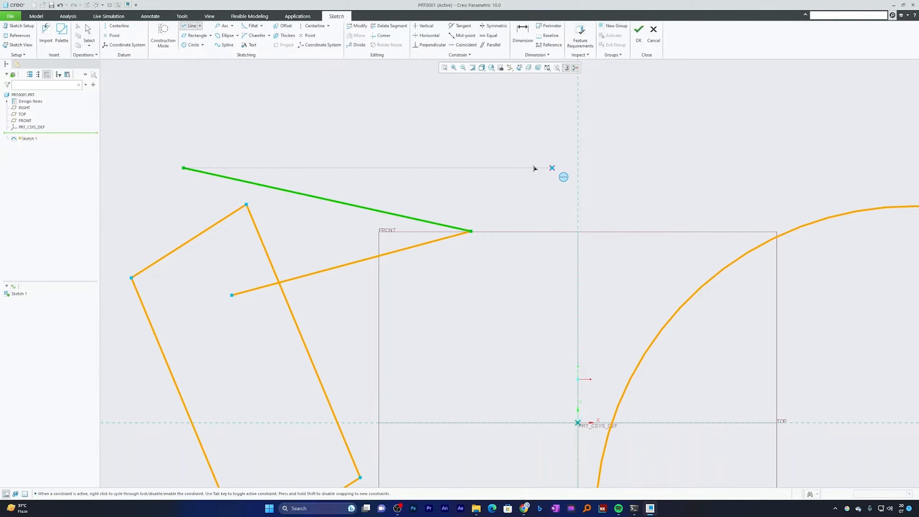
pyautogui.click(526, 131)
pyautogui.click(546, 244)
pyautogui.click(545, 338)
pyautogui.middleClick(545, 338)
pyautogui.click(423, 281)
pyautogui.click(614, 264)
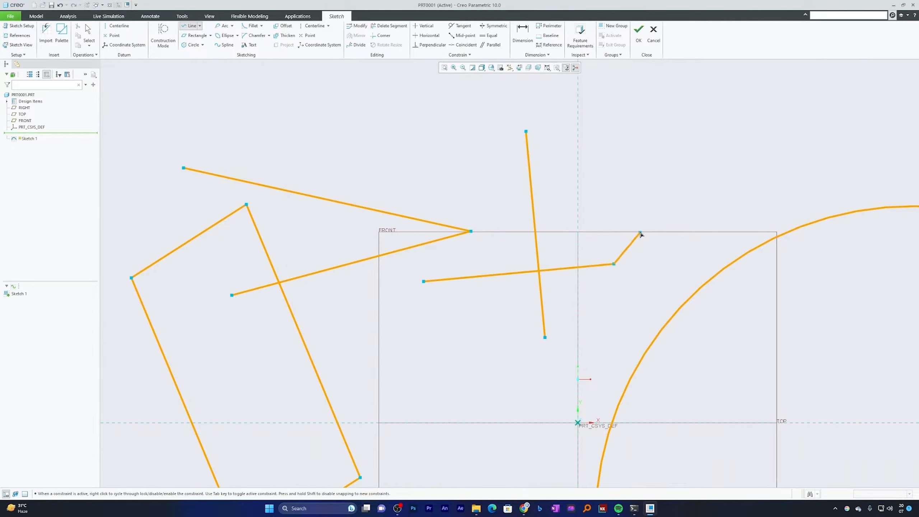
pyautogui.middleClick(642, 232)
pyautogui.middleClick(646, 217)
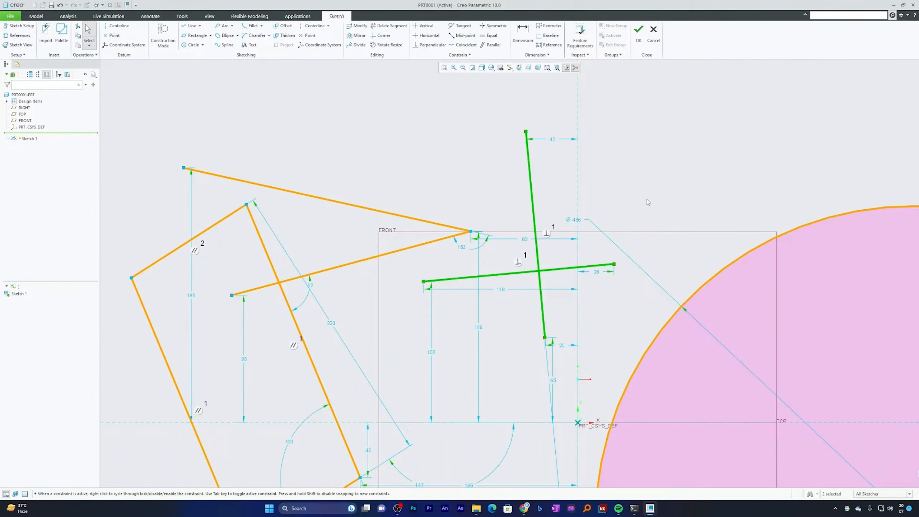
pyautogui.click(648, 200)
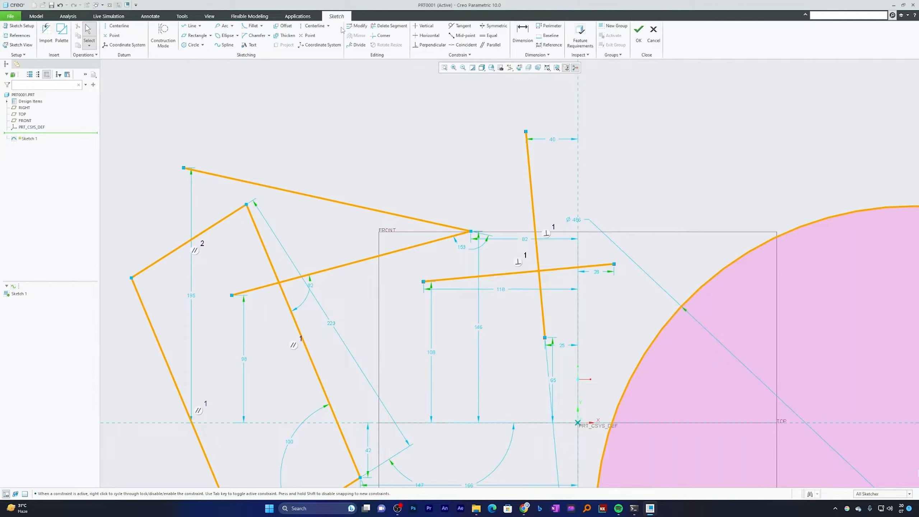
# Trim the two perpendicular lines to a corner, keeping the left part of the shallow line and the lower part of the steep line
pyautogui.click(383, 35)
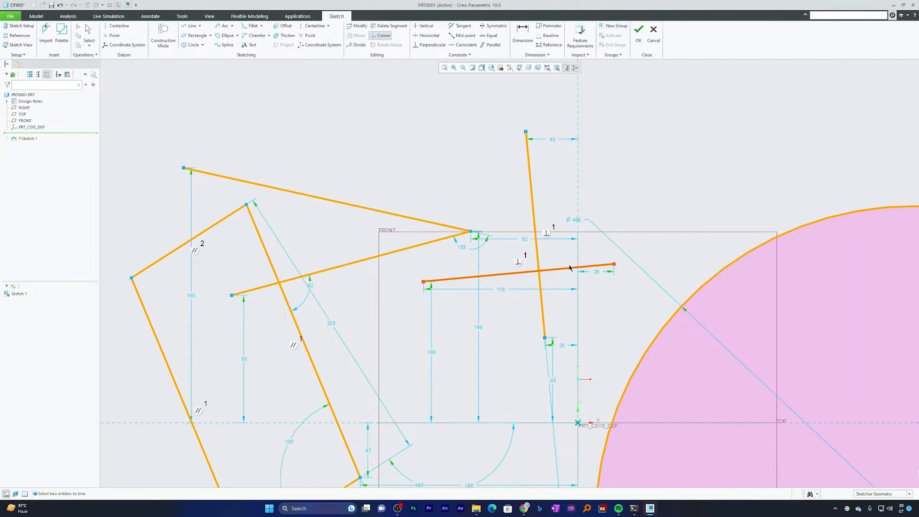
pyautogui.click(523, 273)
pyautogui.click(540, 278)
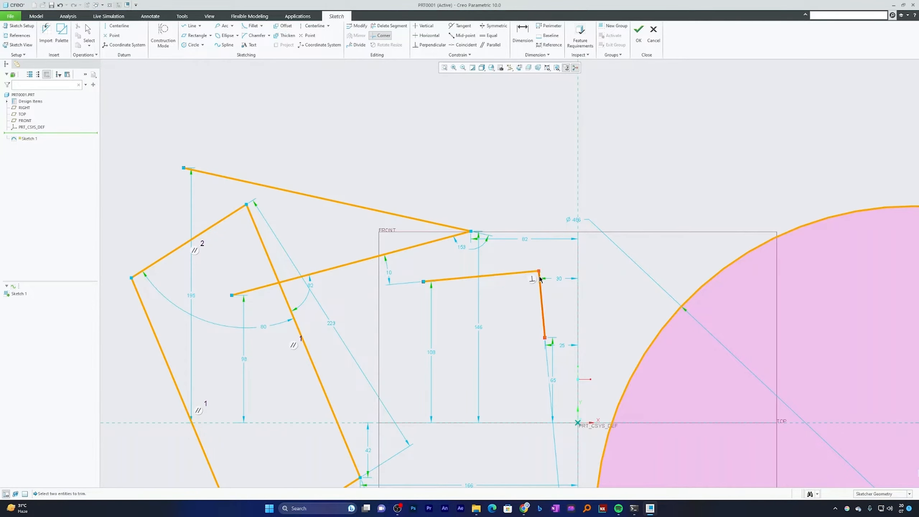
pyautogui.middleClick(636, 170)
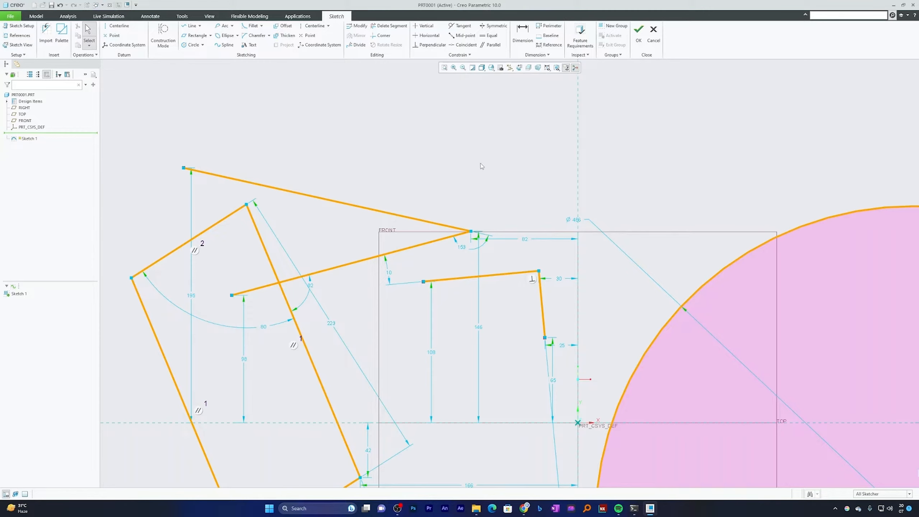
# Delete the two cornered perpendicular lines, then undo both the deletion and their corner trim
pyautogui.moveTo(552, 257); pyautogui.dragTo(499, 292)
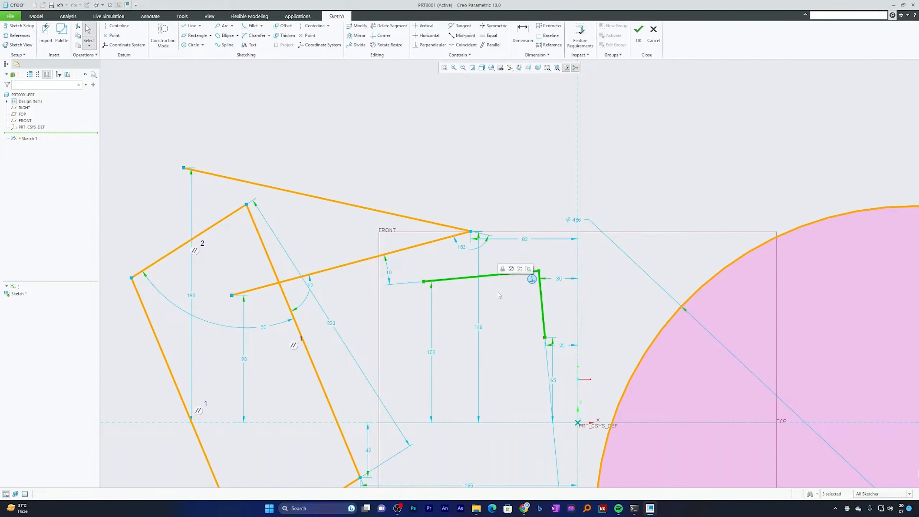
pyautogui.press('Delete')
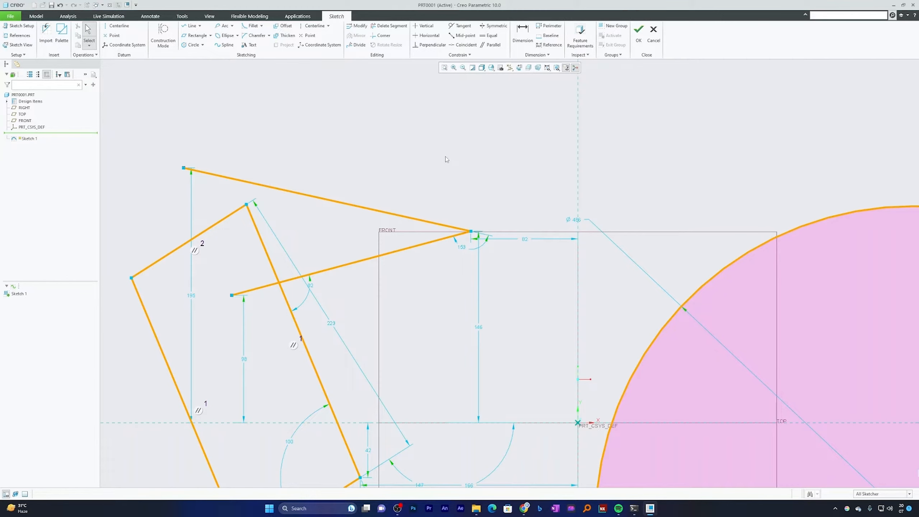
pyautogui.hotkey('ctrl', 'z')
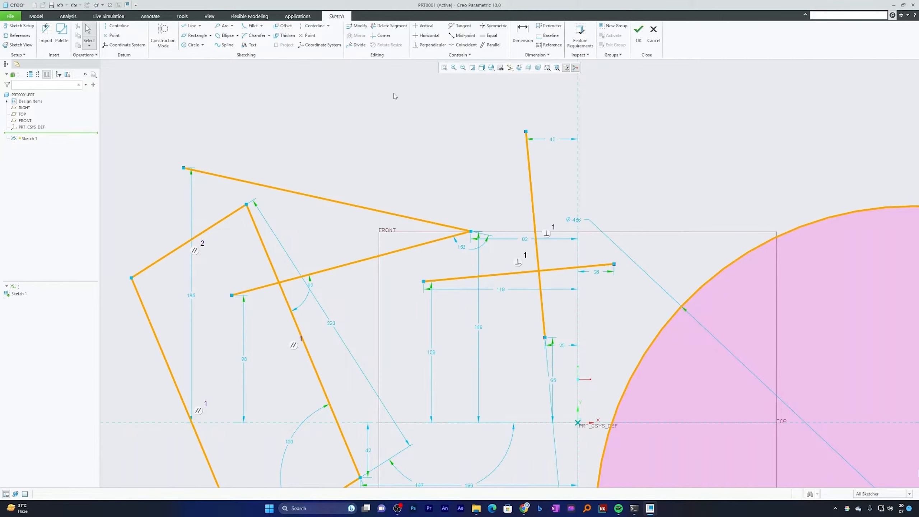
# Delete the steep line's segment below the crossing, the shallow line's segments right of it, and the slanted segment between the rectangle and the corner
pyautogui.click(399, 31)
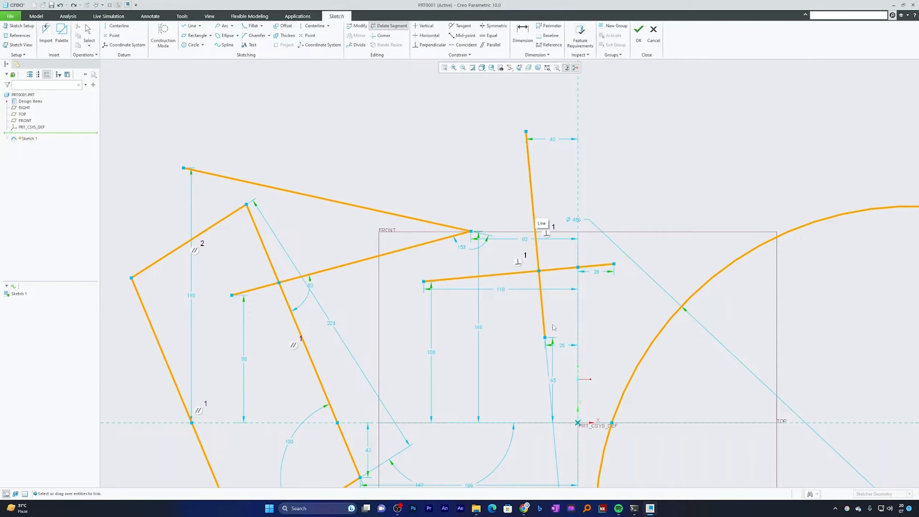
pyautogui.moveTo(560, 310); pyautogui.dragTo(525, 321)
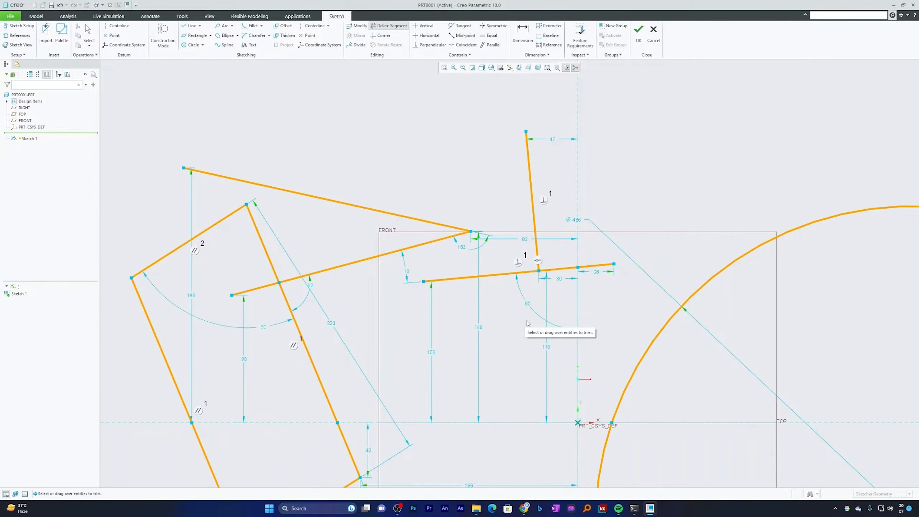
pyautogui.click(596, 265)
pyautogui.click(565, 268)
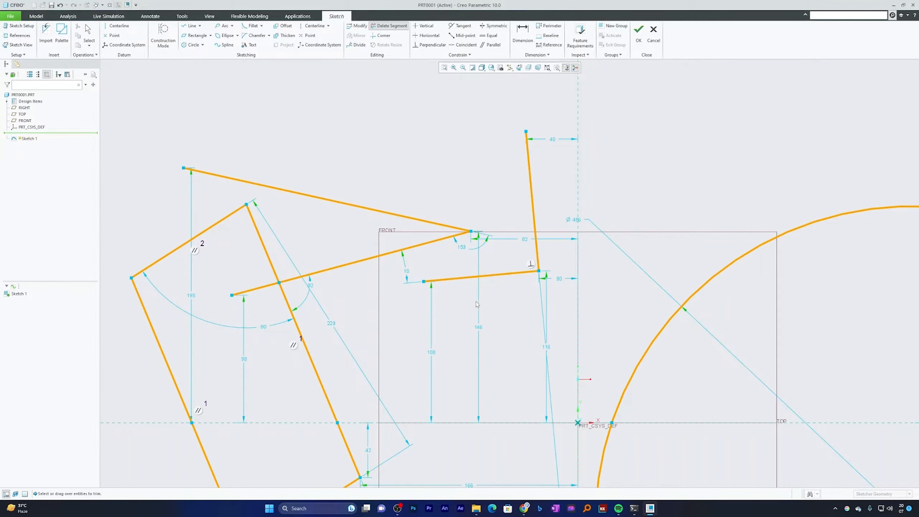
pyautogui.click(382, 254)
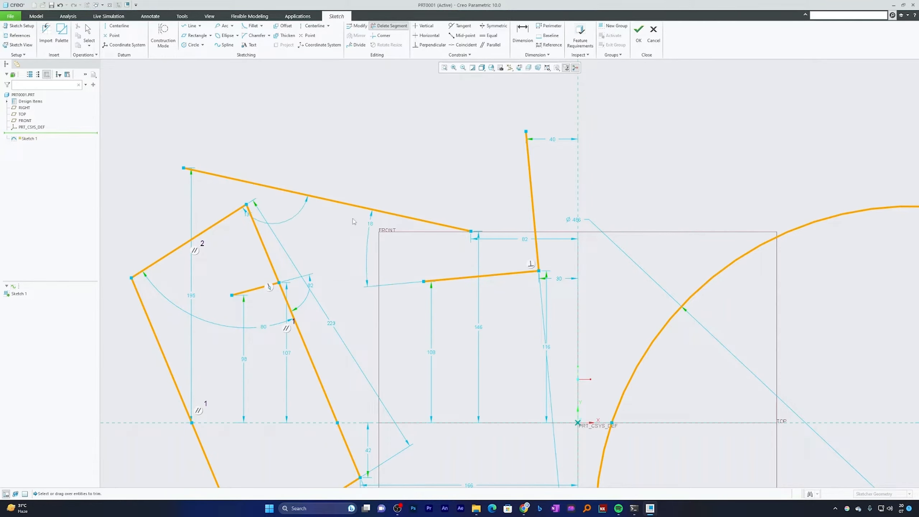
# Sketch a steep line perpendicular to the remaining long slanted line, crossing it and ending about 175 left of and 103 above the origin
pyautogui.click(191, 26)
pyautogui.click(381, 141)
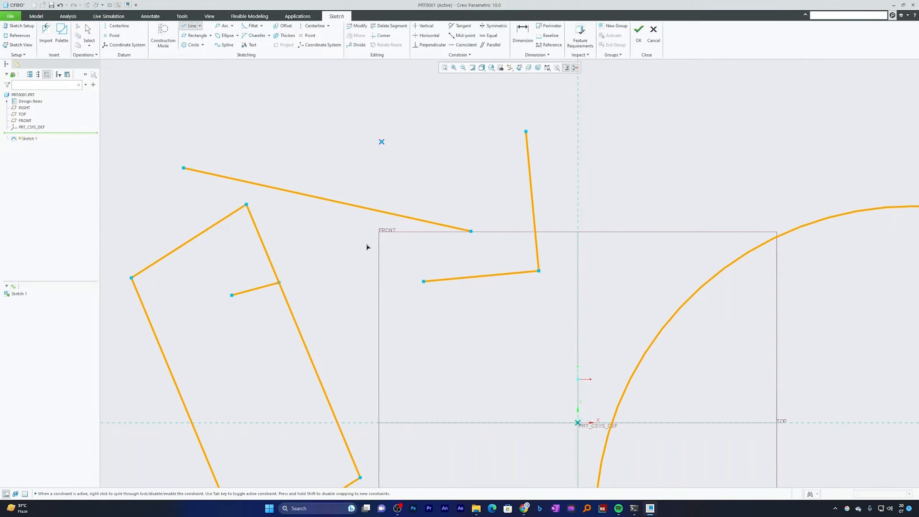
pyautogui.click(350, 288)
pyautogui.middleClick(490, 120)
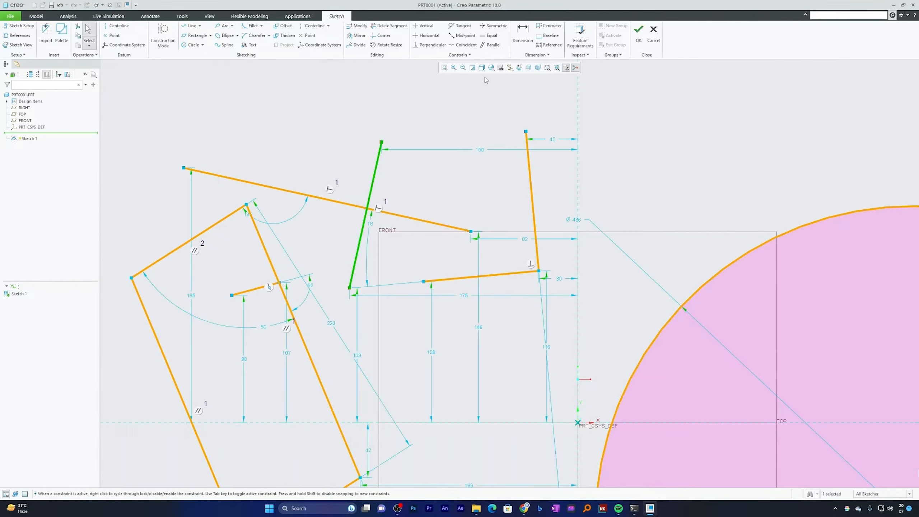
# Delete the new line's segment above the crossing, the slanted line's left segment, and the short segment inside the rectangle
pyautogui.click(380, 29)
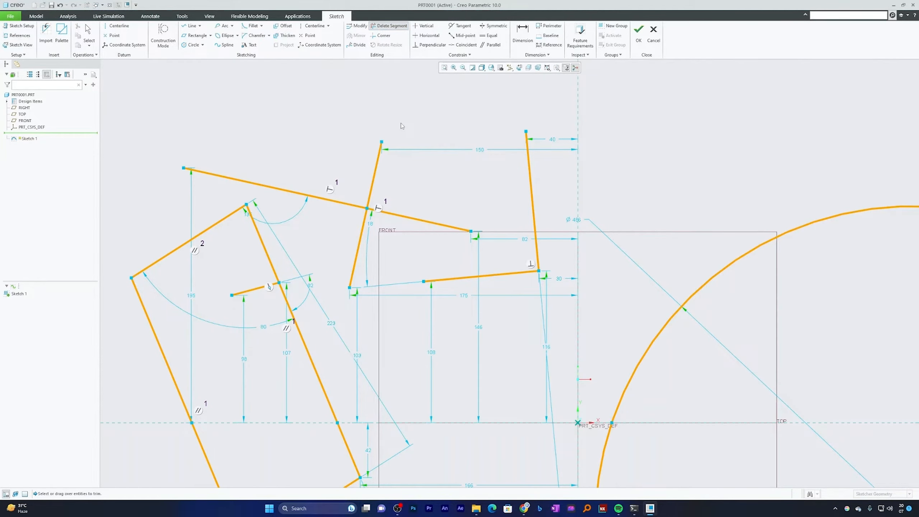
pyautogui.moveTo(401, 126)
pyautogui.mouseDown()
pyautogui.moveTo(408, 145)
pyautogui.moveTo(219, 166)
pyautogui.mouseUp()
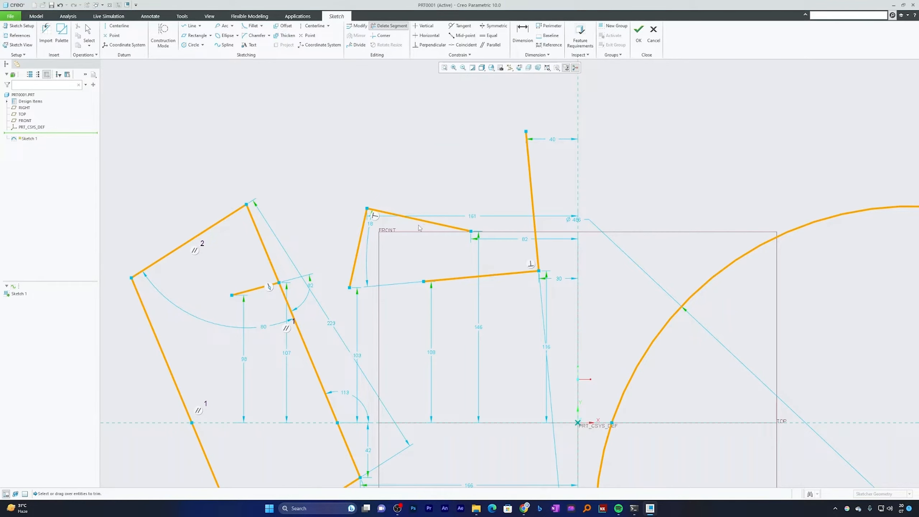
pyautogui.moveTo(249, 272); pyautogui.dragTo(251, 292)
pyautogui.middleClick(524, 120)
# Delete the part of the circle that lies above the horizontal reference
pyautogui.scroll(3, 523, 120)
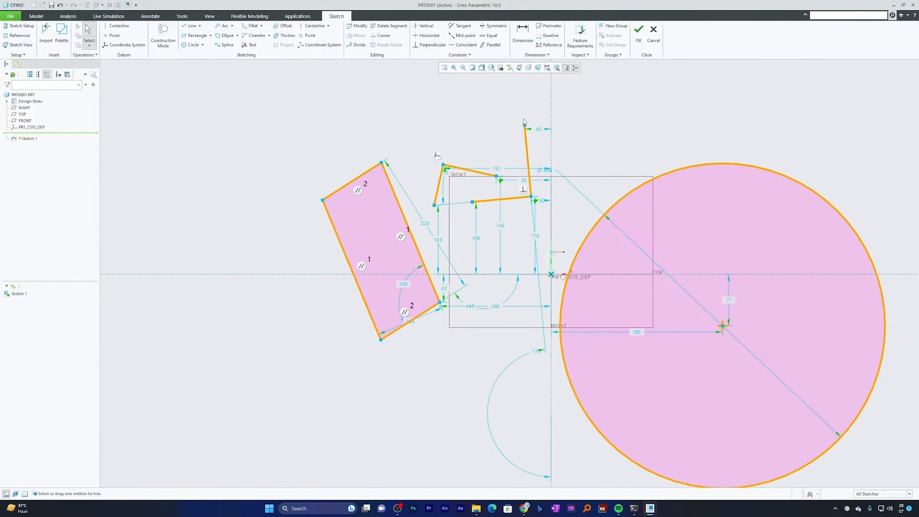
pyautogui.click(389, 26)
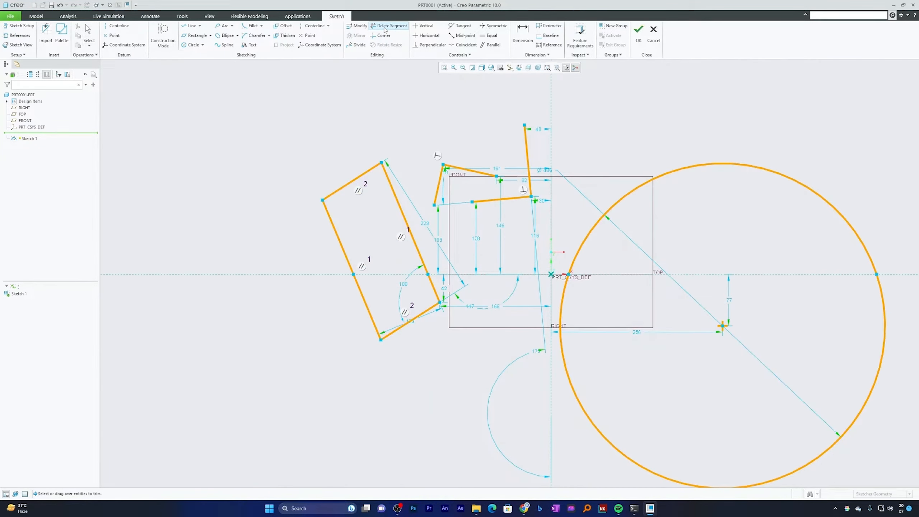
pyautogui.scroll(3, 528, 150)
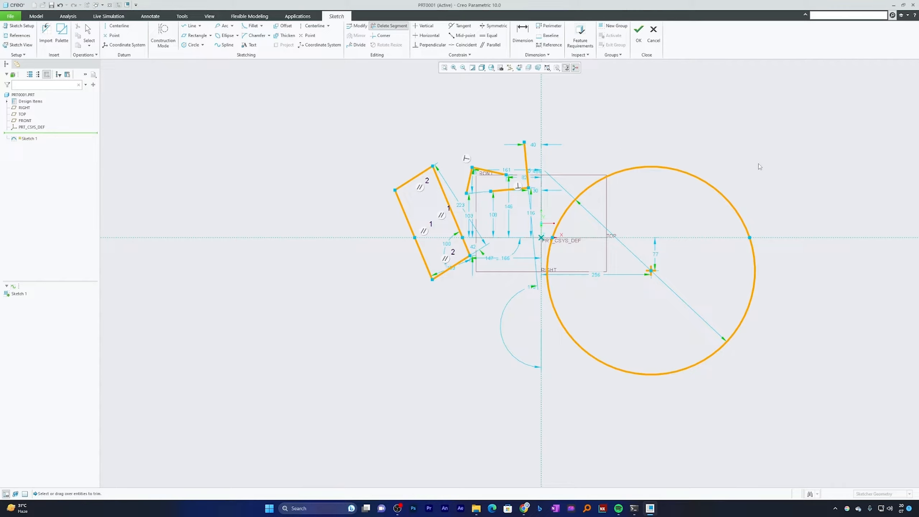
pyautogui.moveTo(756, 167)
pyautogui.mouseDown()
pyautogui.moveTo(723, 190)
pyautogui.moveTo(686, 182)
pyautogui.mouseUp()
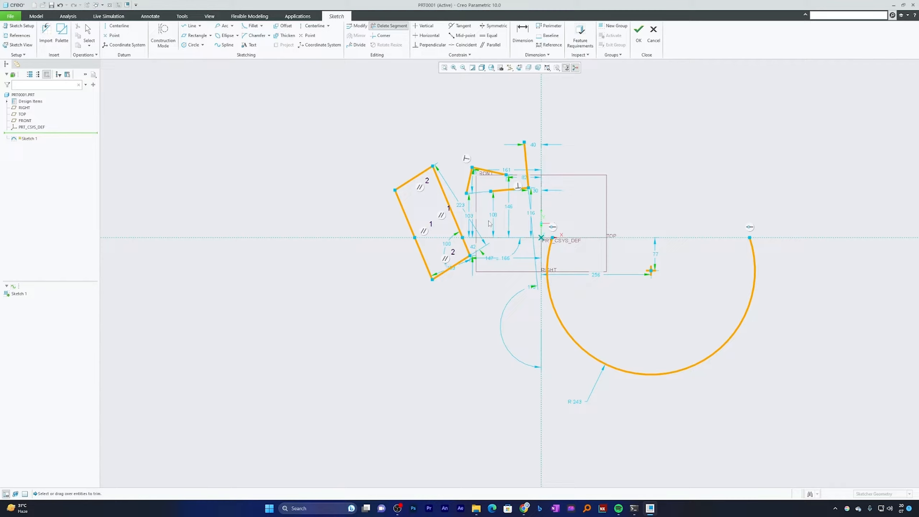
# Delete all the segments of the slanted rectangle with Delete Segment
pyautogui.click(448, 199)
pyautogui.click(408, 182)
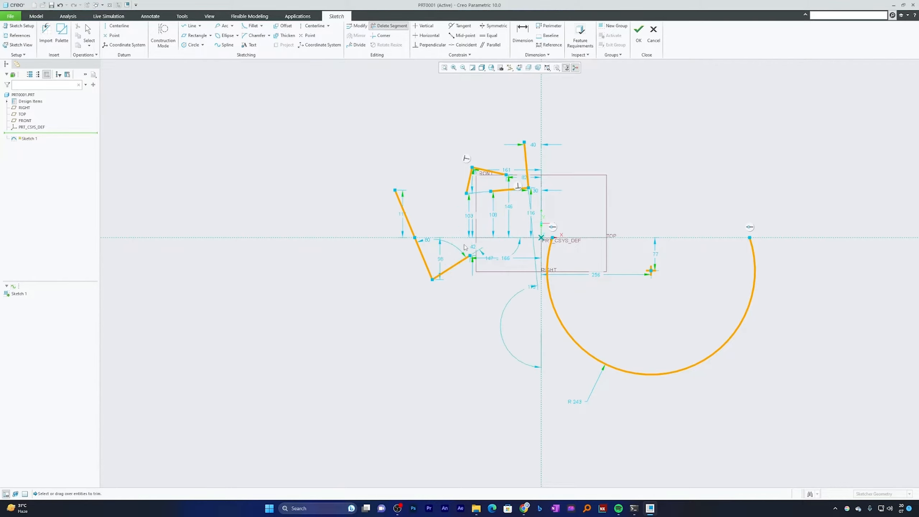
pyautogui.click(405, 214)
pyautogui.click(423, 257)
pyautogui.click(452, 267)
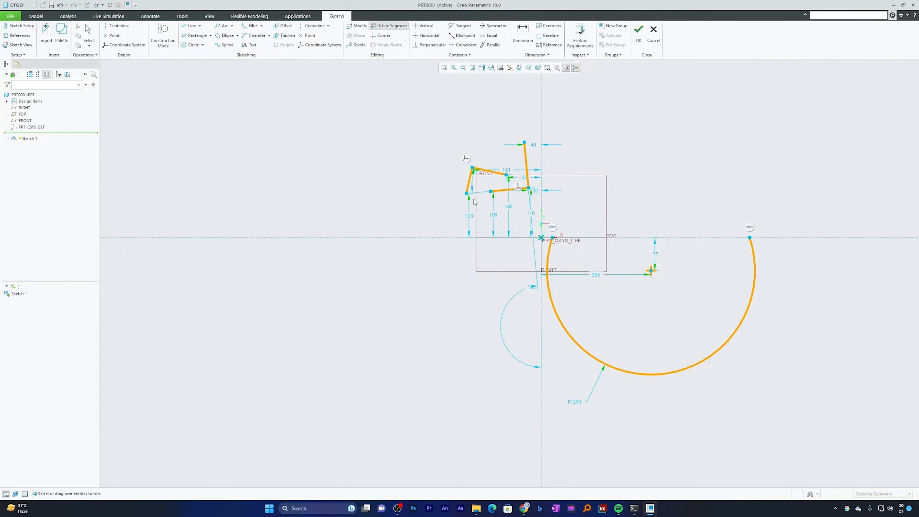
# Delete the four remaining line segments above the horizontal reference and the large arc to empty the sketch
pyautogui.click(470, 180)
pyautogui.click(489, 171)
pyautogui.click(497, 190)
pyautogui.click(528, 179)
pyautogui.click(550, 252)
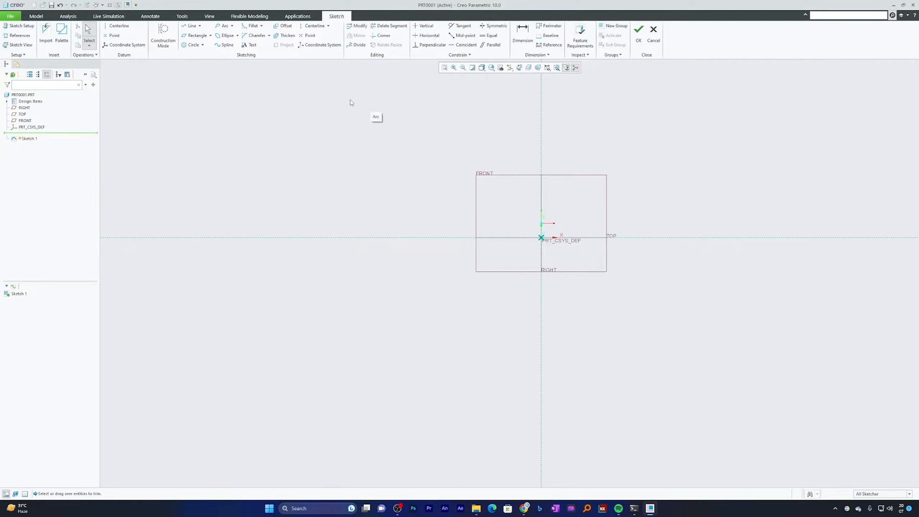
pyautogui.click(188, 30)
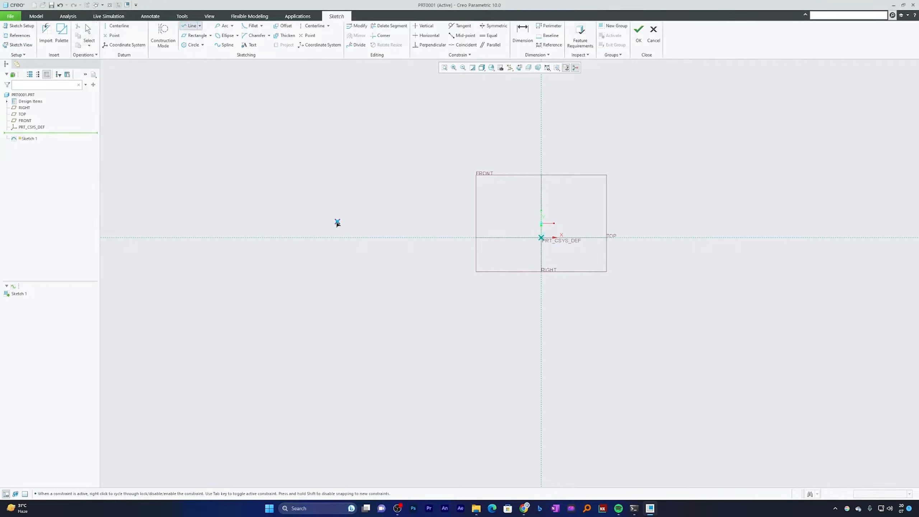
pyautogui.click(324, 205)
pyautogui.click(438, 181)
pyautogui.middleClick(449, 188)
pyautogui.click(382, 318)
pyautogui.click(451, 229)
pyautogui.middleClick(452, 232)
pyautogui.middleClick(453, 232)
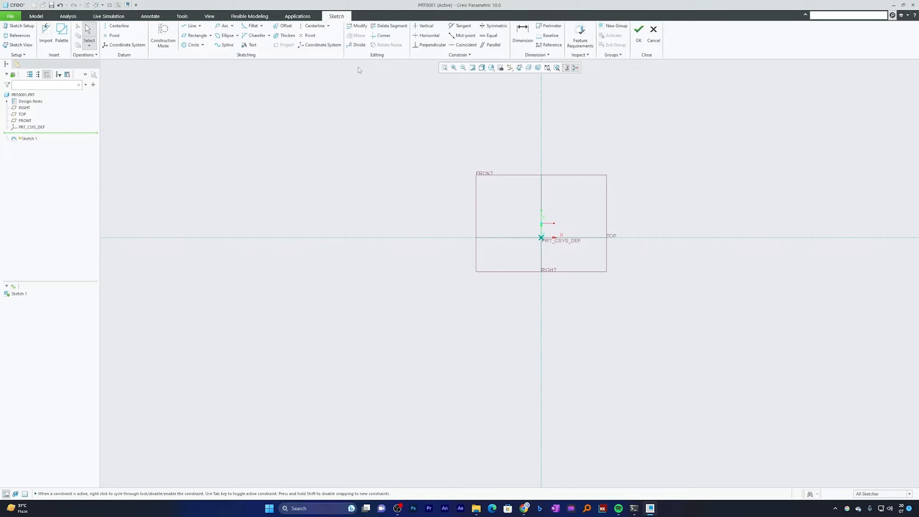
pyautogui.click(189, 26)
pyautogui.press('Escape')
# Sketch two separate slanted lines left of the vertical reference, the upper rising at about 22° and the lower crossing the horizontal reference
pyautogui.click(189, 26)
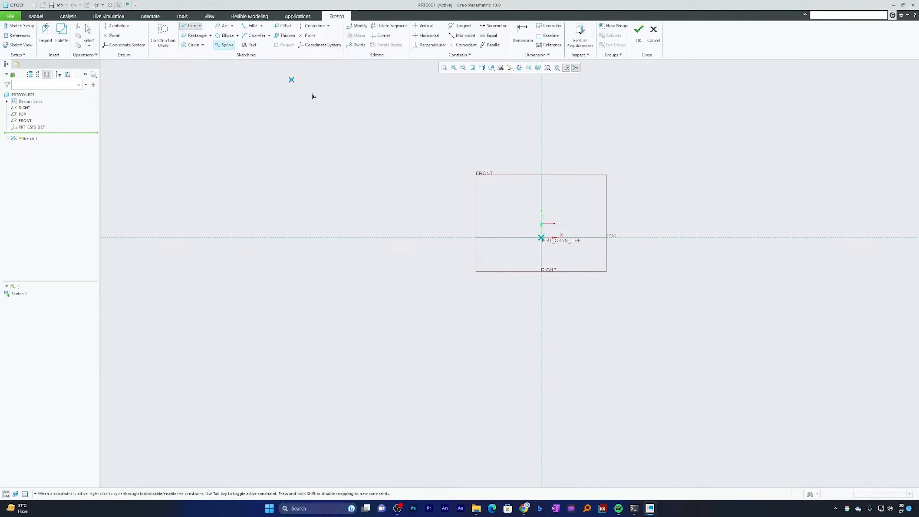
pyautogui.click(261, 195)
pyautogui.middleClick(425, 172)
pyautogui.click(281, 187)
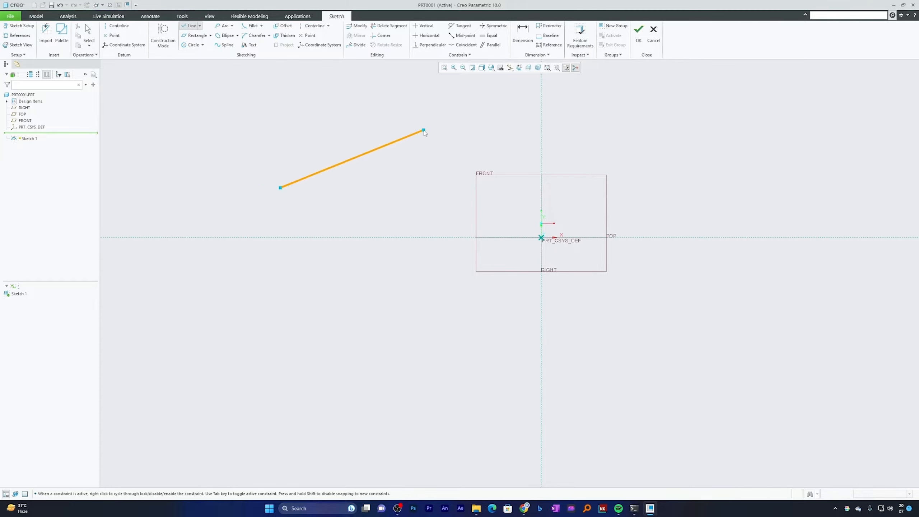
pyautogui.click(424, 130)
pyautogui.middleClick(408, 257)
pyautogui.click(336, 314)
pyautogui.click(444, 188)
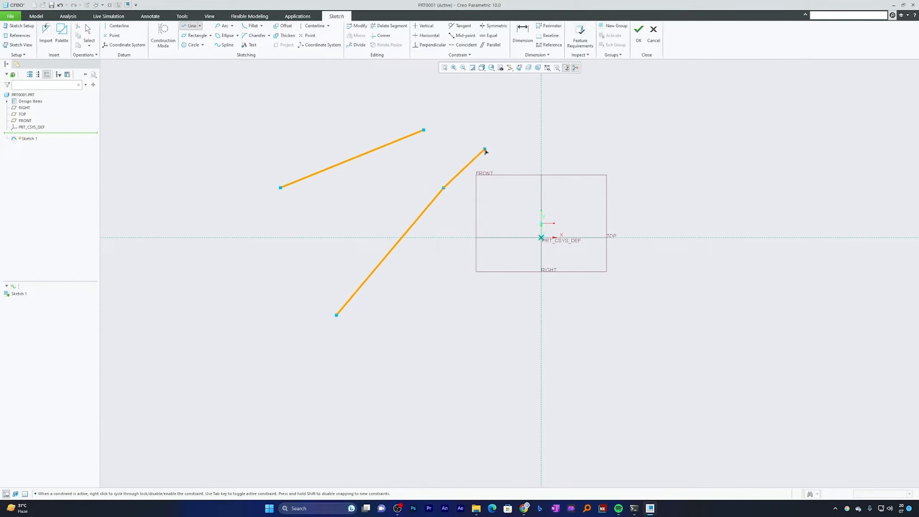
pyautogui.middleClick(485, 147)
pyautogui.middleClick(496, 127)
# Join the two slanted lines at their extended intersection with the Corner tool
pyautogui.scroll(3, 317, 344)
pyautogui.click(447, 203)
pyautogui.scroll(-3, 362, 256)
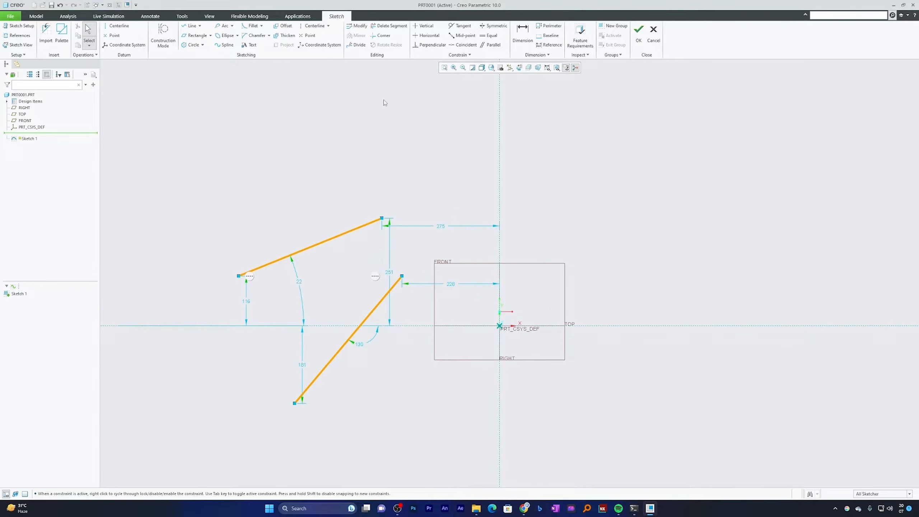
pyautogui.click(381, 36)
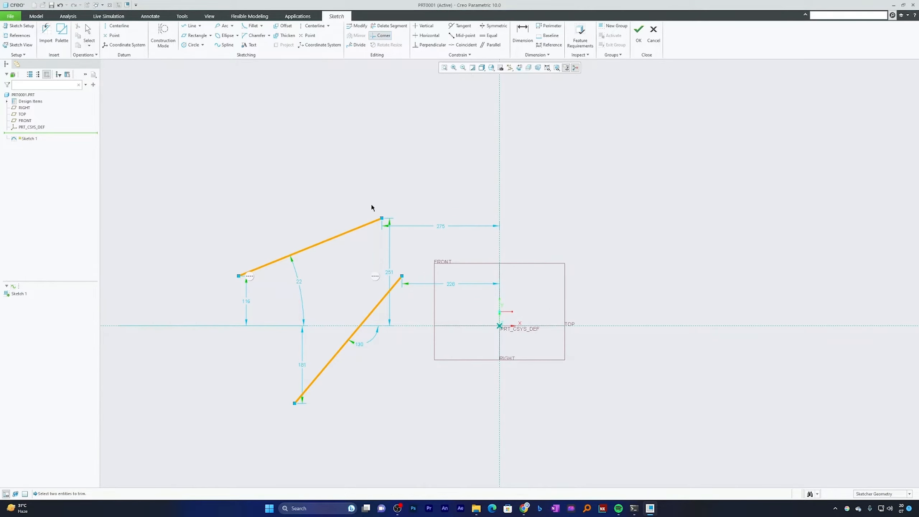
pyautogui.click(364, 225)
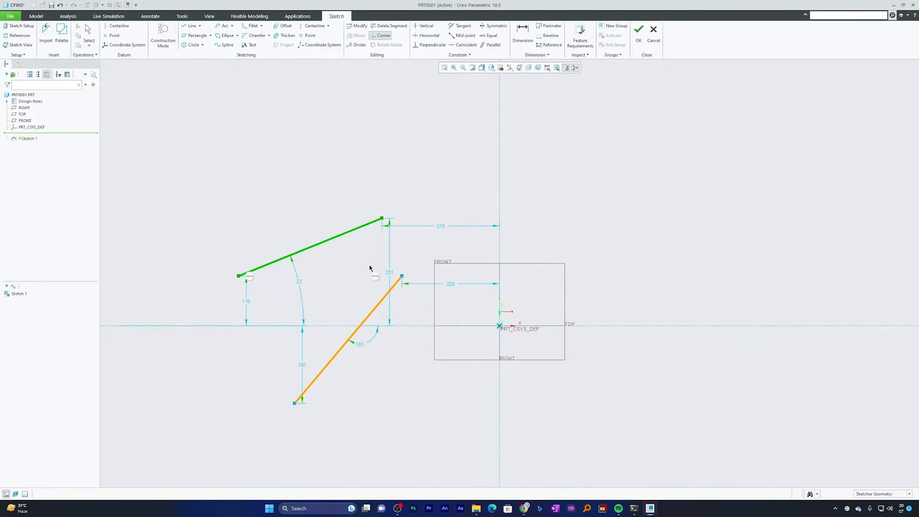
pyautogui.click(385, 298)
pyautogui.middleClick(579, 172)
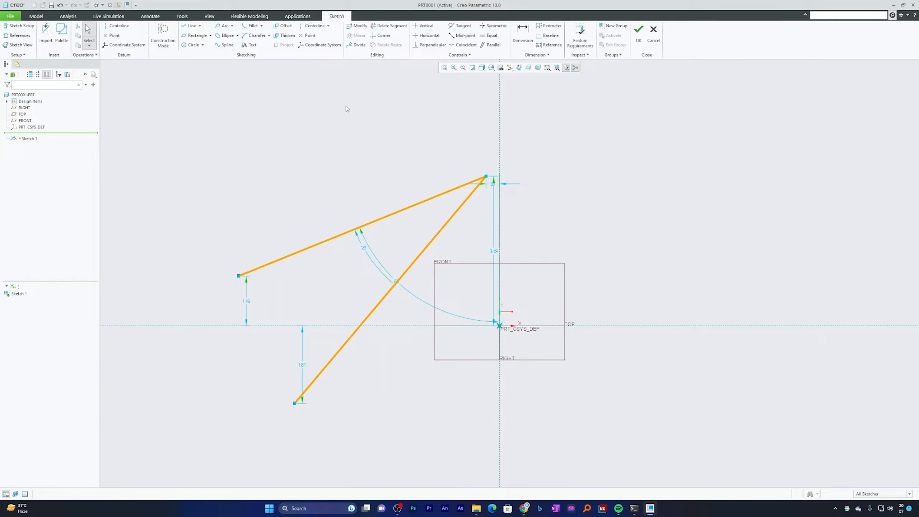
# Sketch a horizontal line about 385 long right of the vertical reference and a separate vertical line about 185 long above it
pyautogui.click(190, 26)
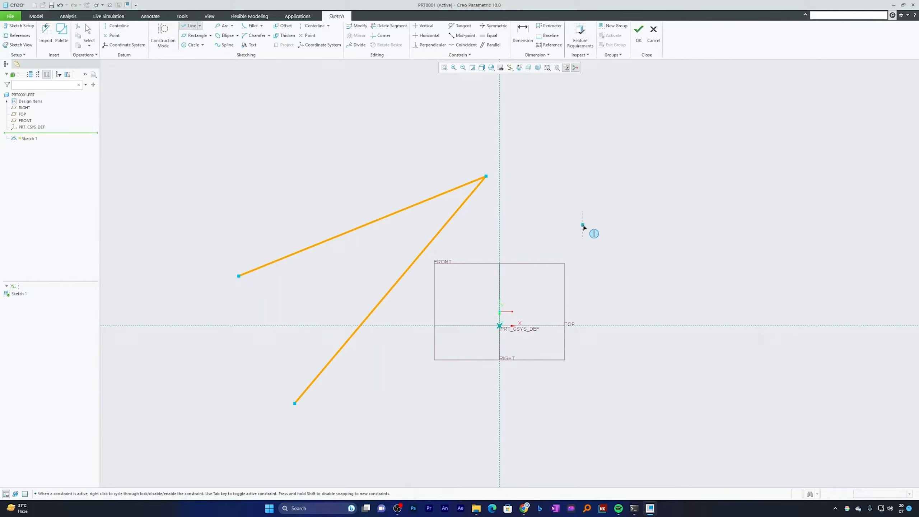
pyautogui.click(583, 225)
pyautogui.click(748, 225)
pyautogui.middleClick(778, 98)
pyautogui.click(664, 112)
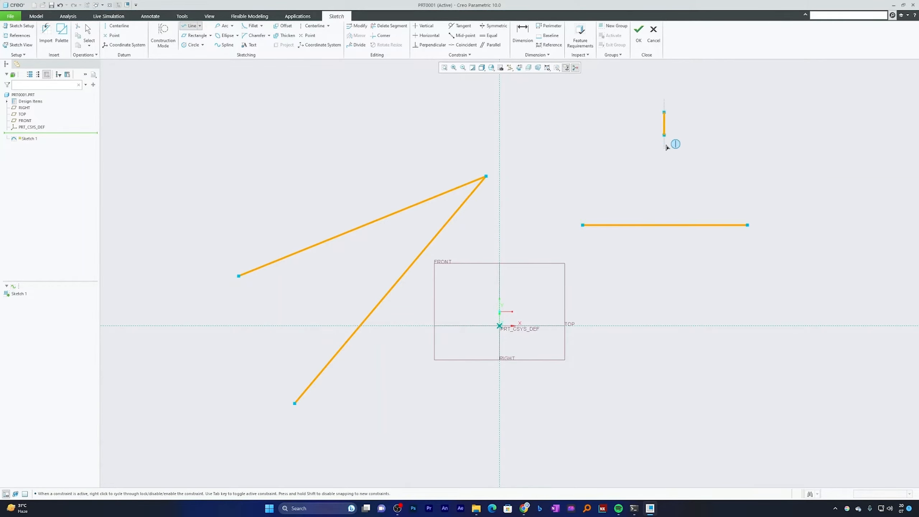
pyautogui.click(664, 191)
pyautogui.middleClick(737, 137)
pyautogui.middleClick(738, 139)
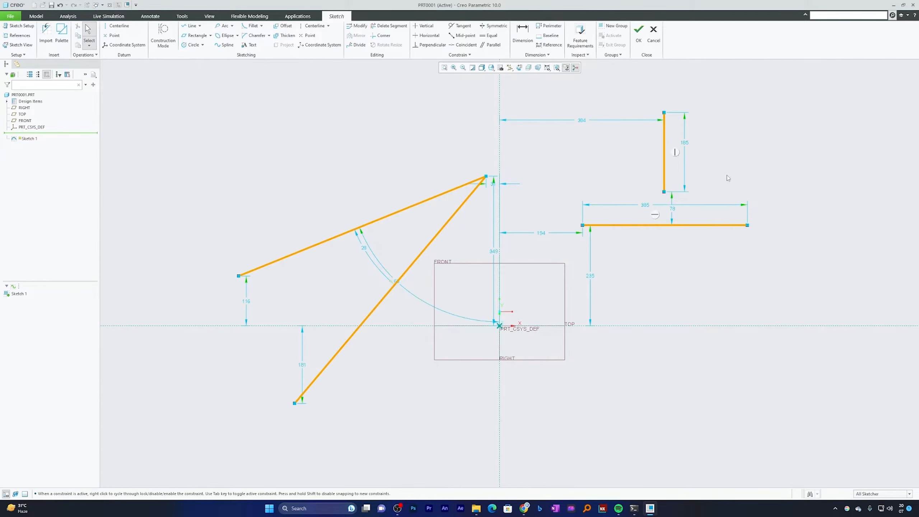
# Try to join the vertical line and the horizontal line below it with Corner, and undo the trim
pyautogui.scroll(5, 728, 178)
pyautogui.scroll(-3, 673, 204)
pyautogui.click(577, 196)
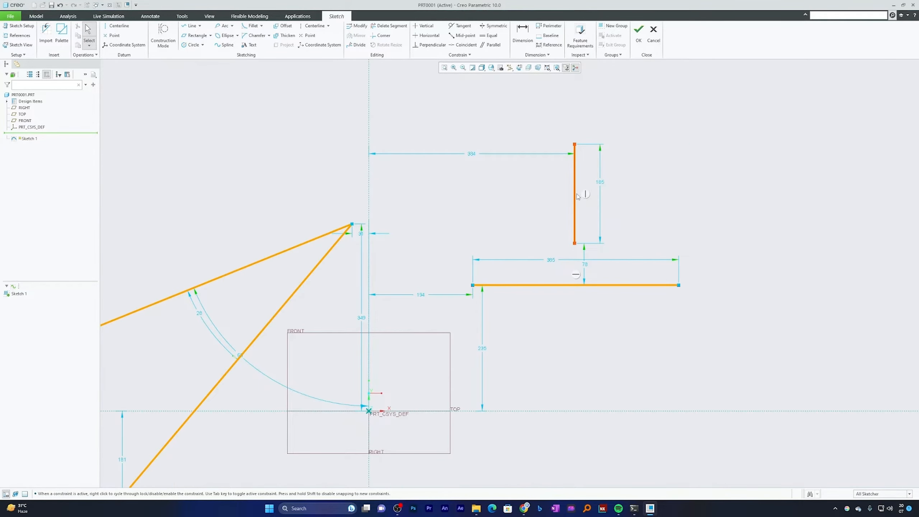
pyautogui.click(622, 286)
pyautogui.click(604, 299)
pyautogui.click(379, 37)
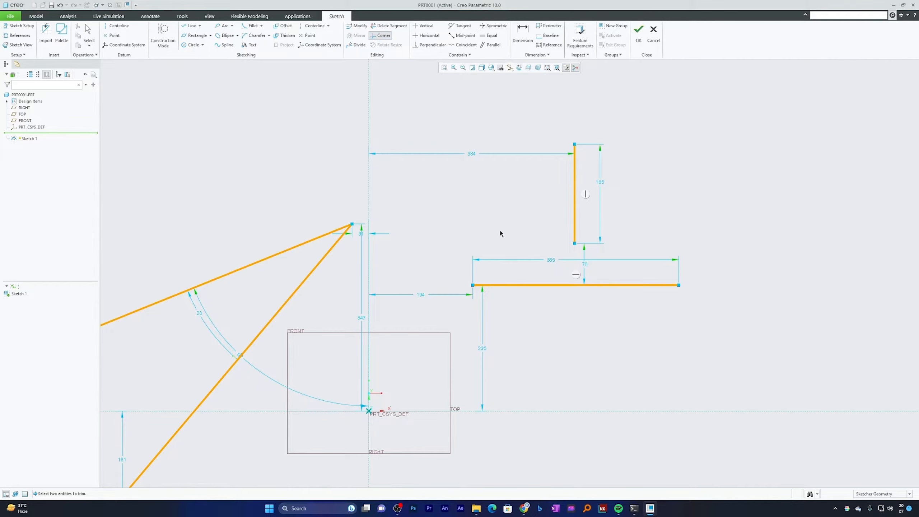
pyautogui.click(573, 199)
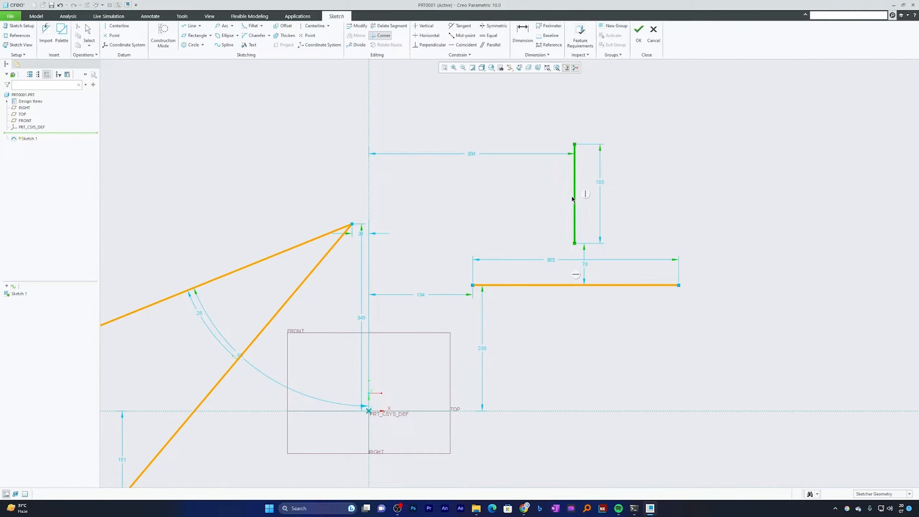
pyautogui.click(626, 285)
pyautogui.hotkey('ctrl', 'z')
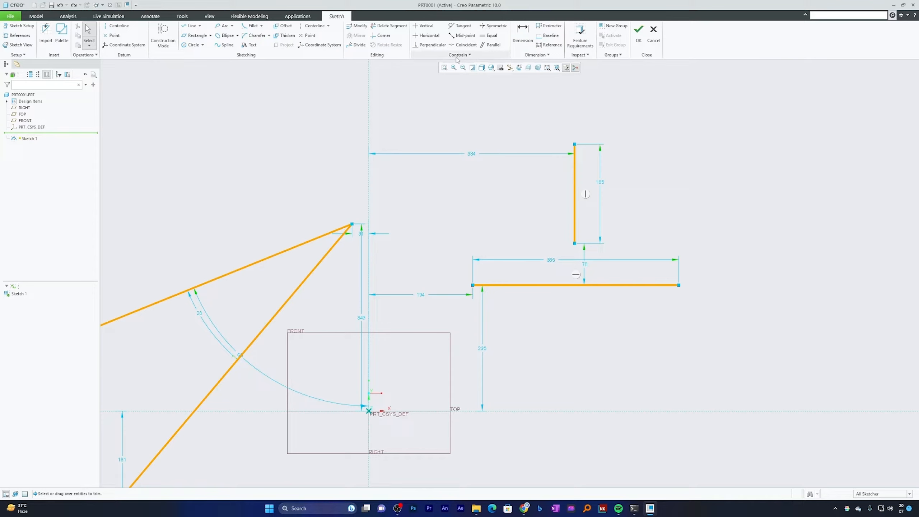
# Make the vertical line's lower endpoint coincident with the horizontal line
pyautogui.click(459, 45)
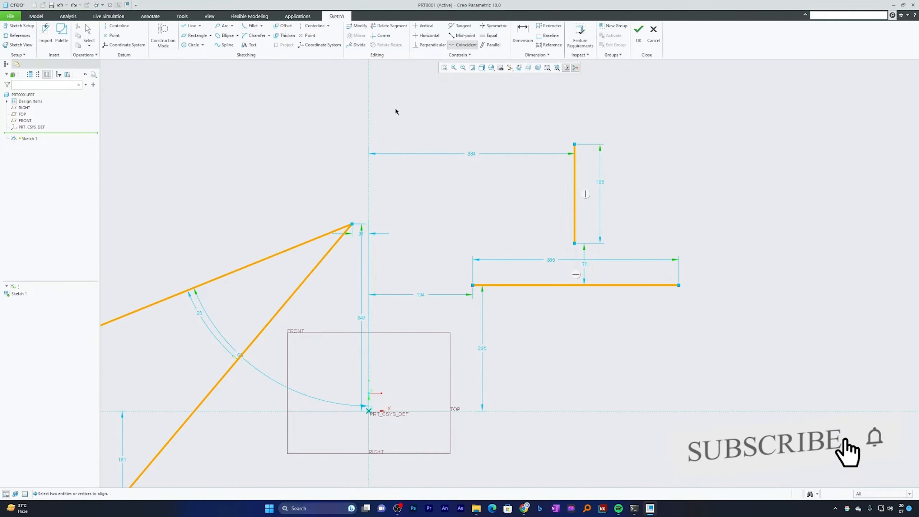
pyautogui.click(575, 245)
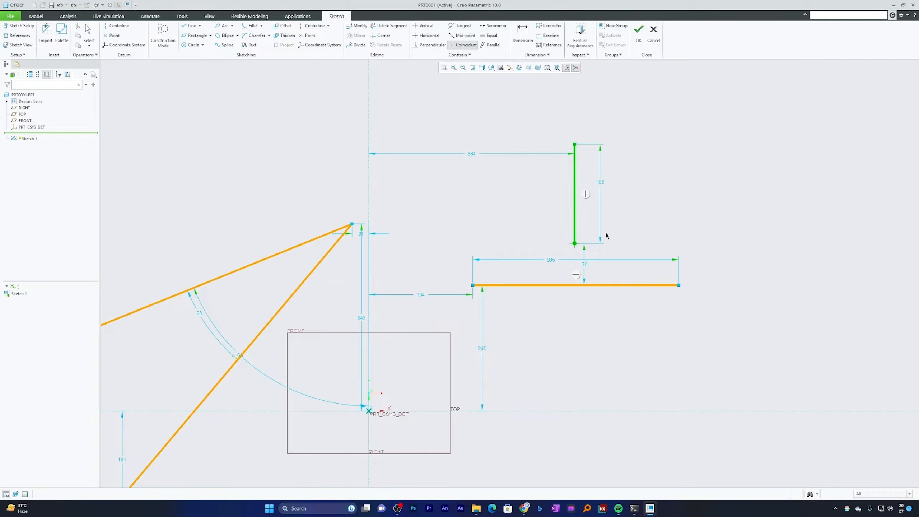
pyautogui.click(615, 286)
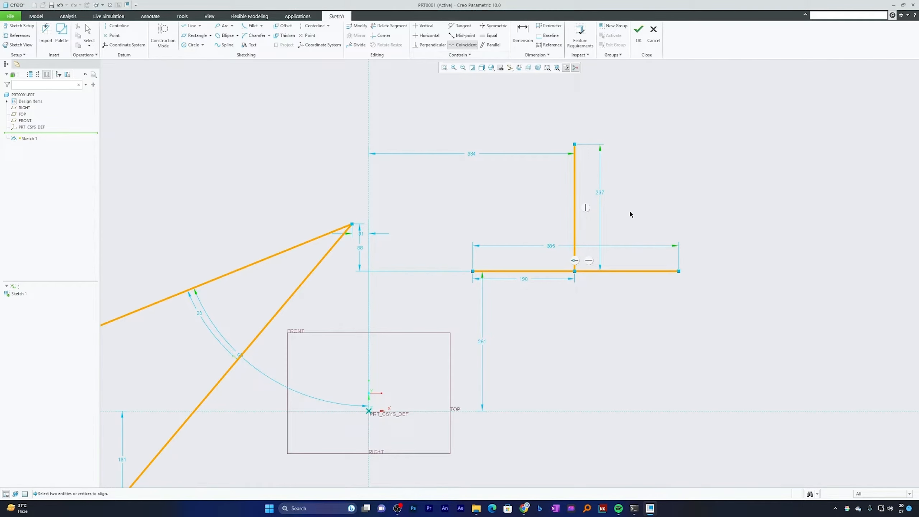
pyautogui.middleClick(676, 213)
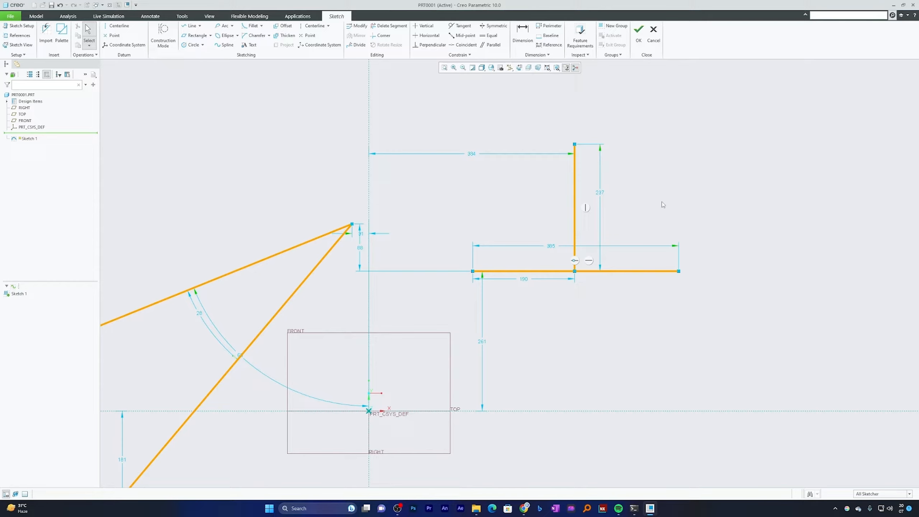
# Delete the vertical and horizontal lines and the two joined slanted lines to empty the sketch
pyautogui.moveTo(680, 143)
pyautogui.mouseDown()
pyautogui.moveTo(525, 254)
pyautogui.moveTo(472, 313)
pyautogui.mouseUp()
pyautogui.press('Delete')
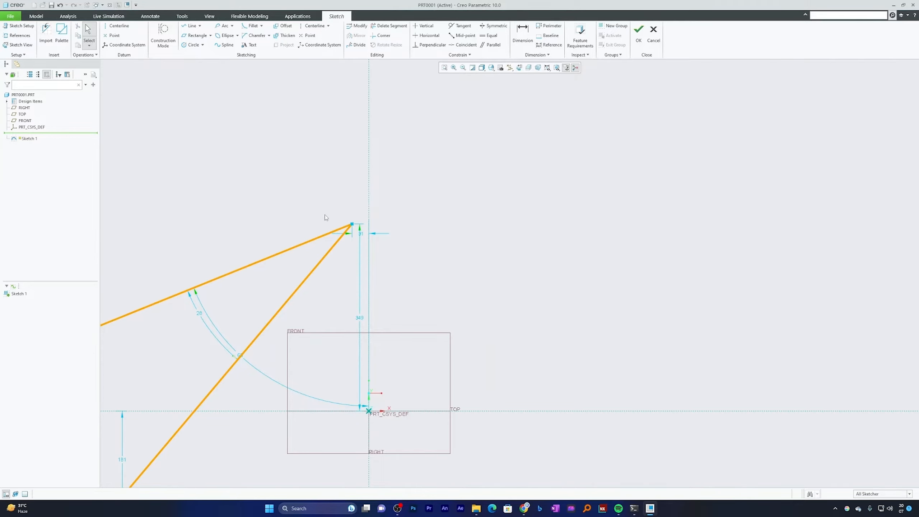
pyautogui.moveTo(325, 216); pyautogui.dragTo(323, 331)
pyautogui.press('Delete')
pyautogui.scroll(6, 591, 155)
pyautogui.scroll(-3, 578, 182)
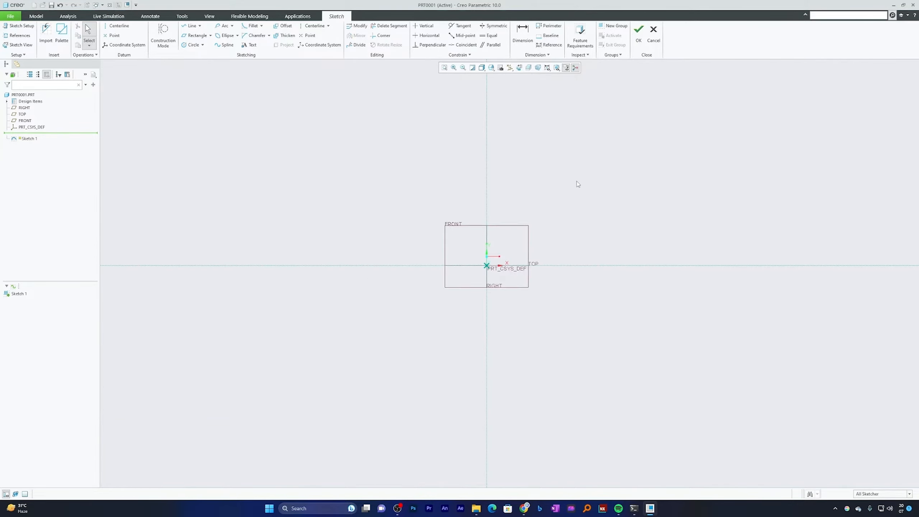
pyautogui.scroll(-2, 578, 184)
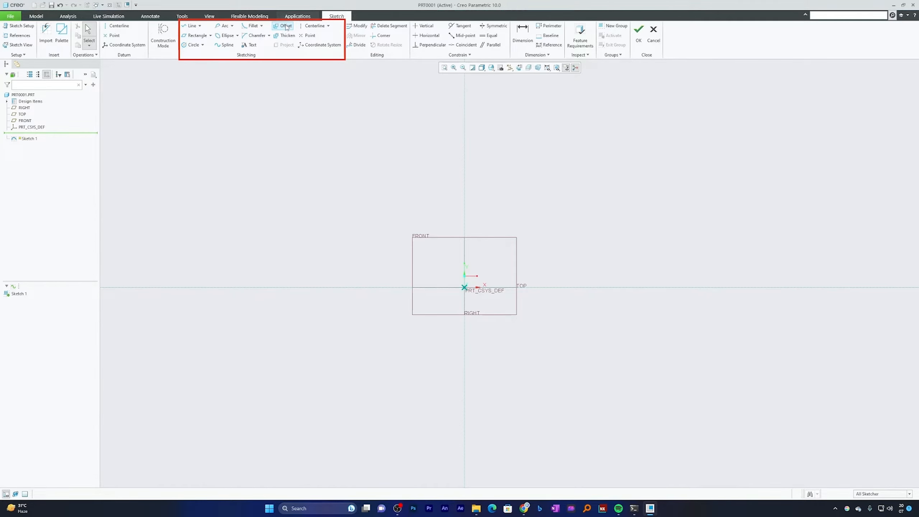
# Sketch a slanted line at upper left, a horizontal line about 408 long at upper right, and a slanted line at lower right of the origin
pyautogui.click(191, 26)
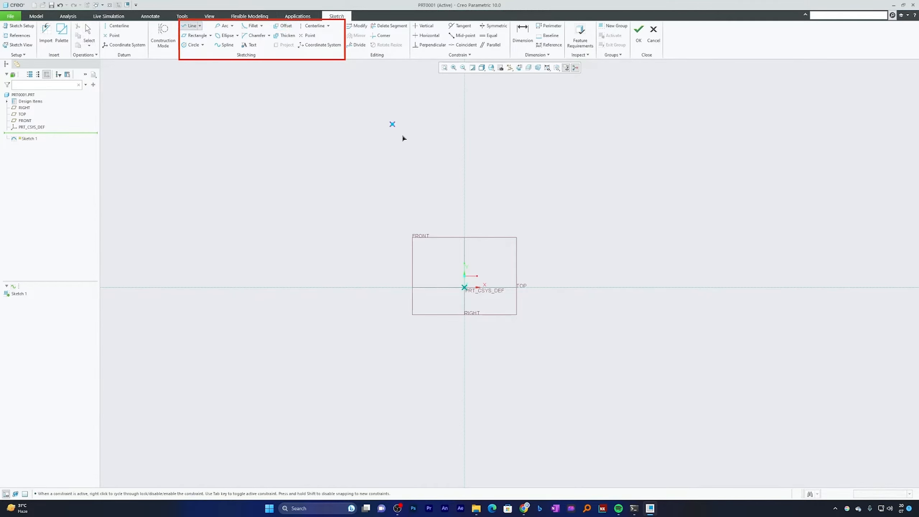
pyautogui.click(314, 262)
pyautogui.click(429, 192)
pyautogui.middleClick(429, 192)
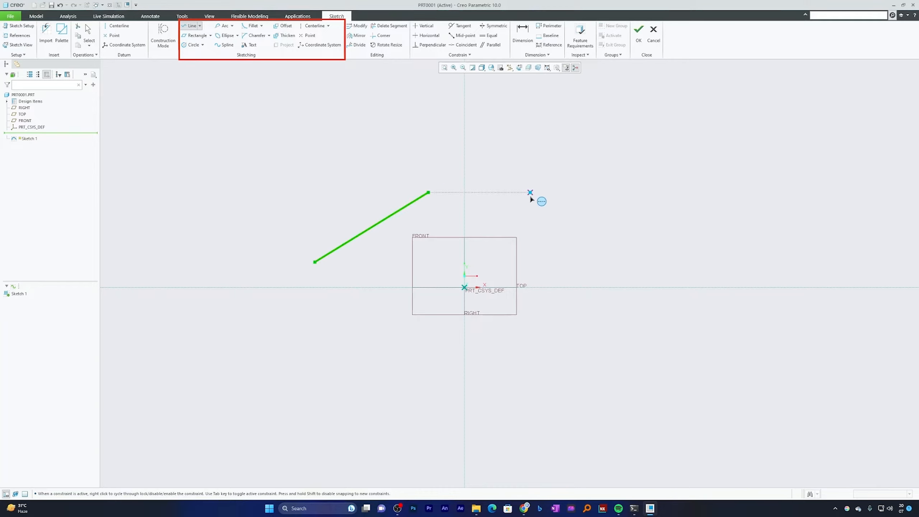
pyautogui.click(528, 203)
pyautogui.click(668, 203)
pyautogui.middleClick(668, 203)
pyautogui.click(541, 418)
pyautogui.click(649, 327)
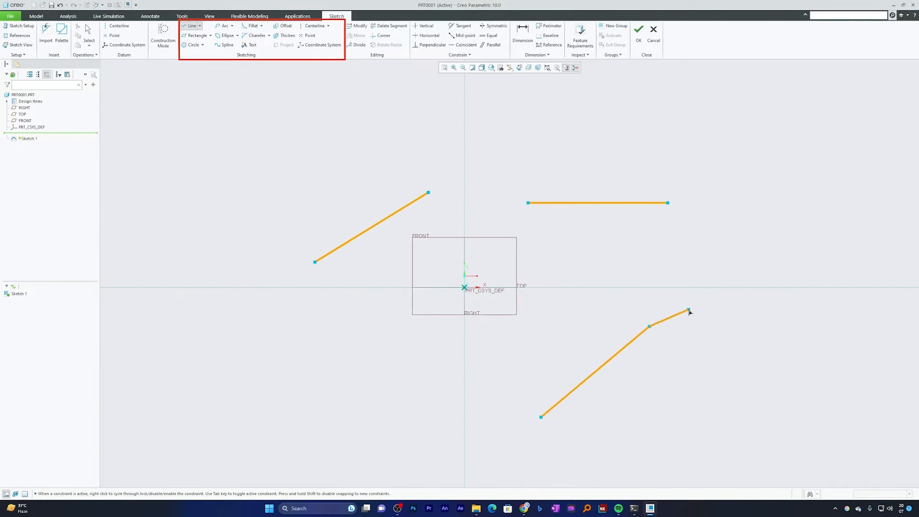
pyautogui.middleClick(690, 311)
pyautogui.middleClick(692, 275)
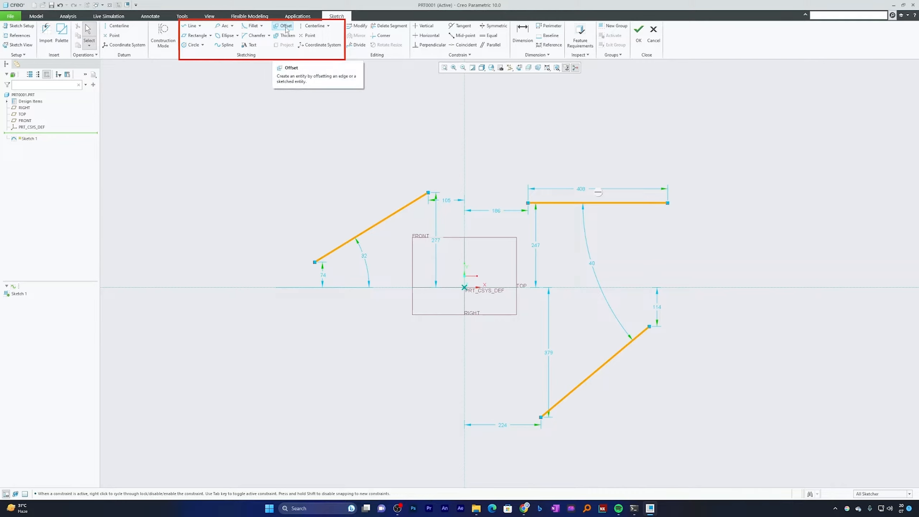
# Offset the slanted line left of the origin as a single edge by -10, opposite the arrow direction
pyautogui.click(285, 26)
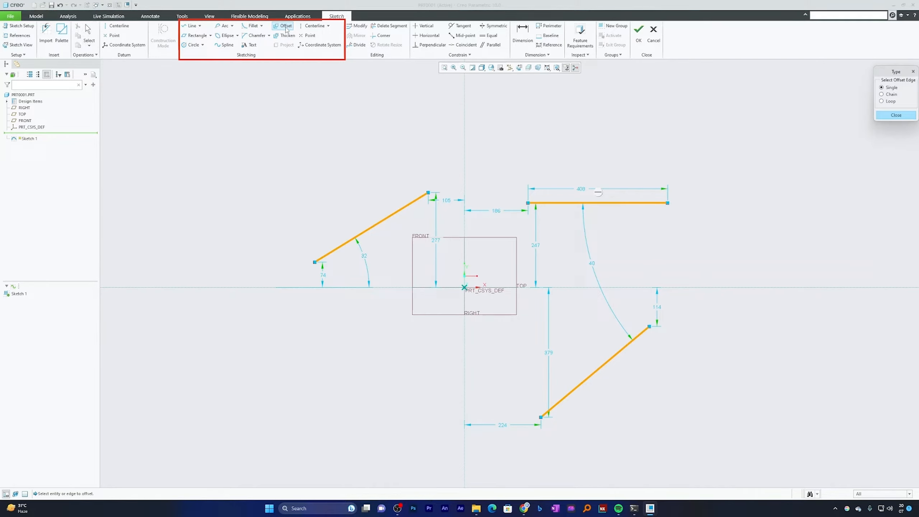
pyautogui.click(399, 210)
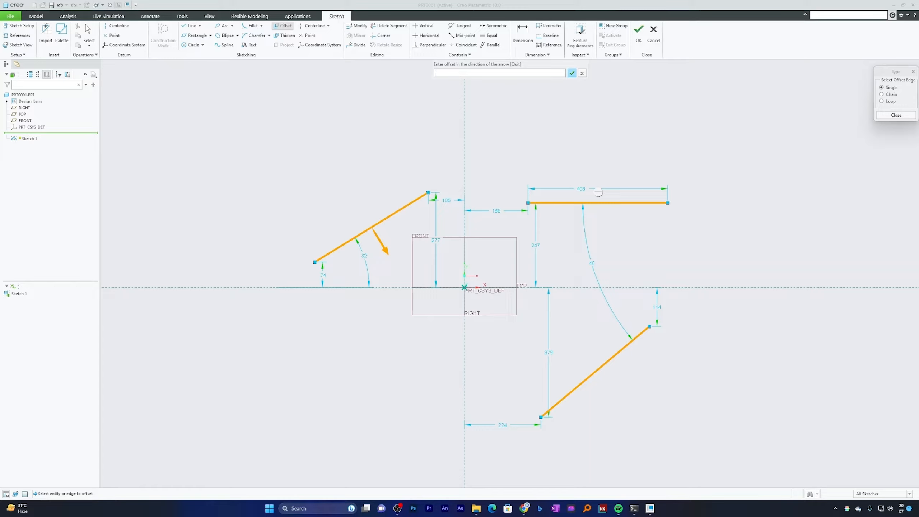
pyautogui.write('0')
pyautogui.press('Return')
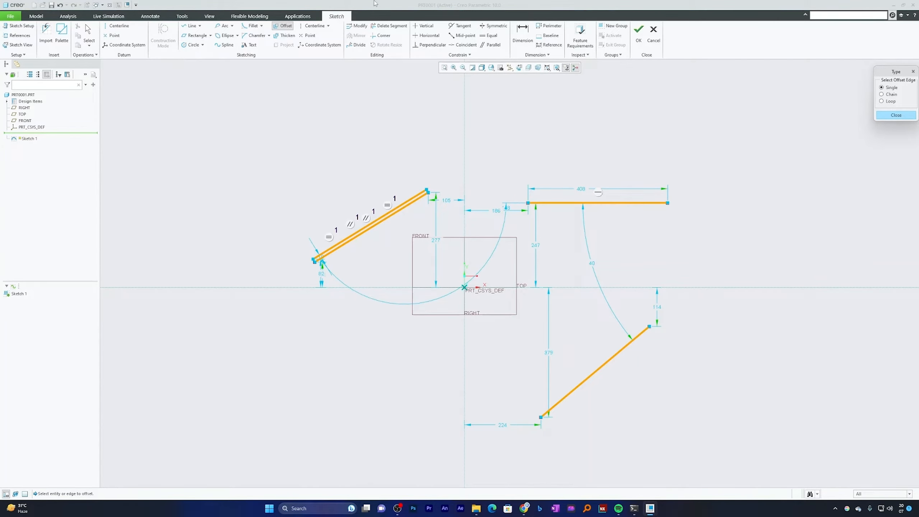
pyautogui.scroll(-3, 429, 199)
pyautogui.scroll(-2, 428, 200)
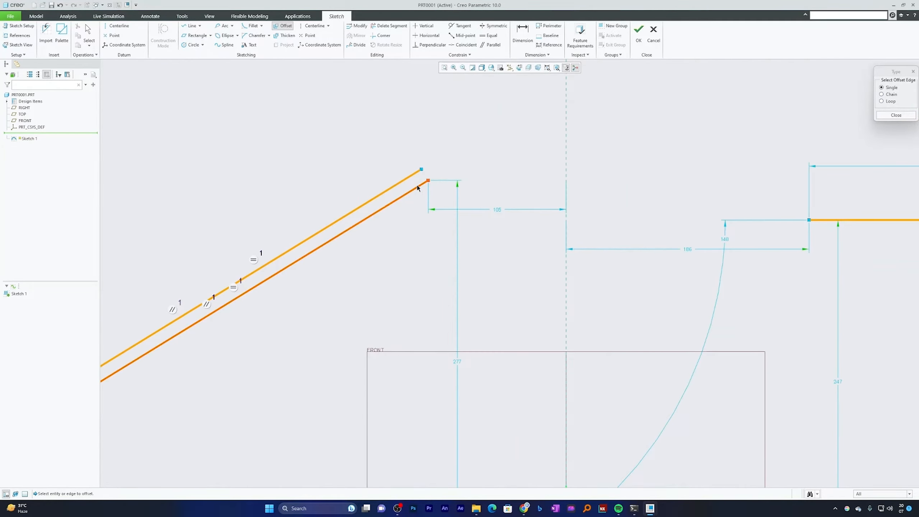
pyautogui.scroll(5, 420, 196)
pyautogui.scroll(-3, 403, 200)
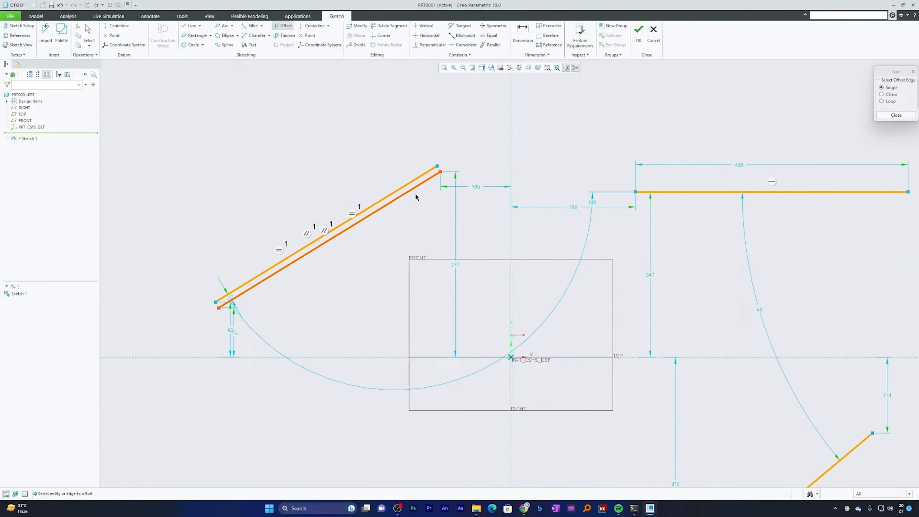
pyautogui.scroll(5, 419, 205)
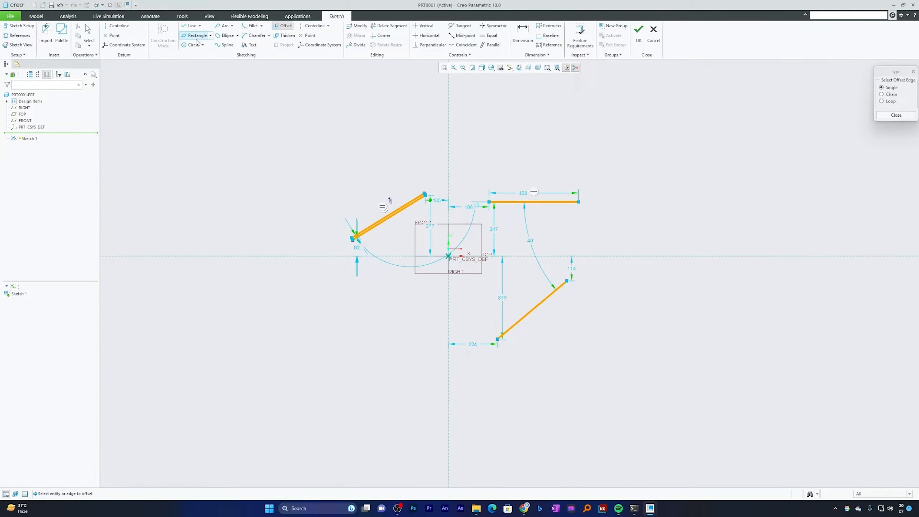
# Sketch a center rectangle about 347 by 201 to the upper right of the horizontal line
pyautogui.click(211, 35)
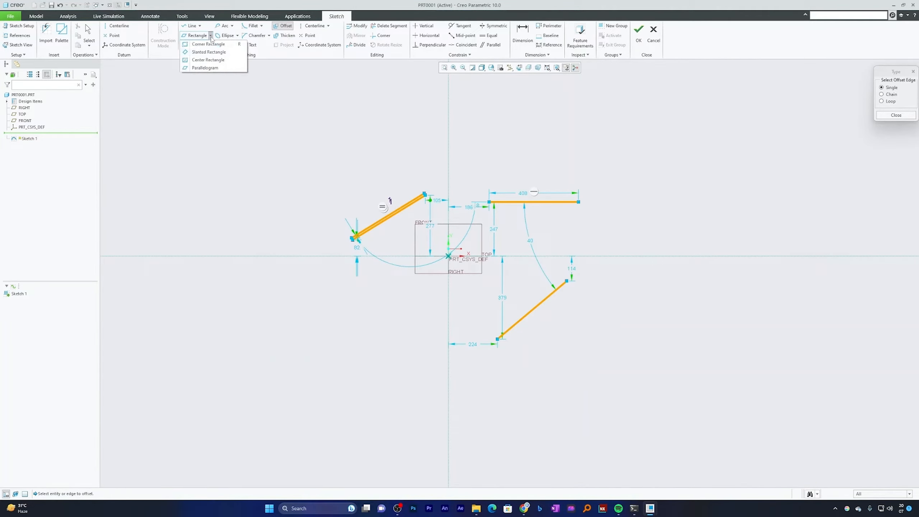
pyautogui.click(208, 60)
pyautogui.click(661, 180)
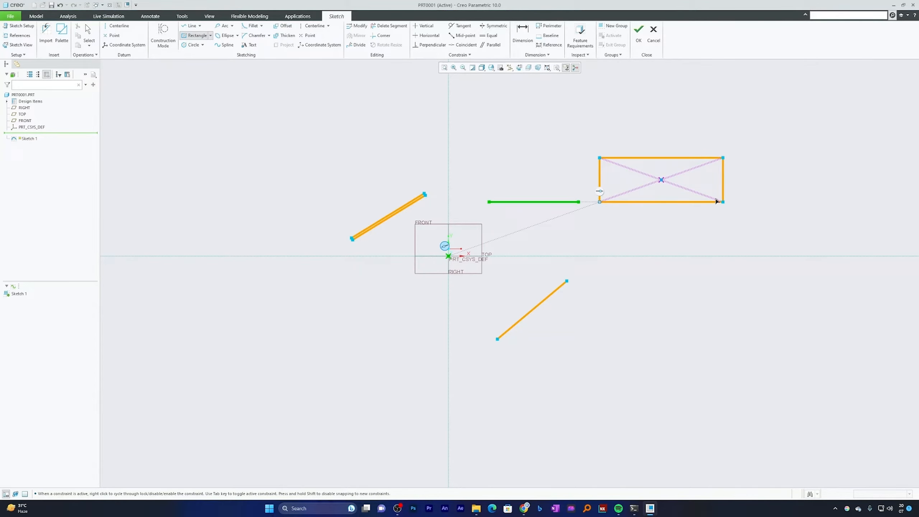
pyautogui.click(700, 202)
pyautogui.middleClick(743, 166)
pyautogui.scroll(4, 720, 165)
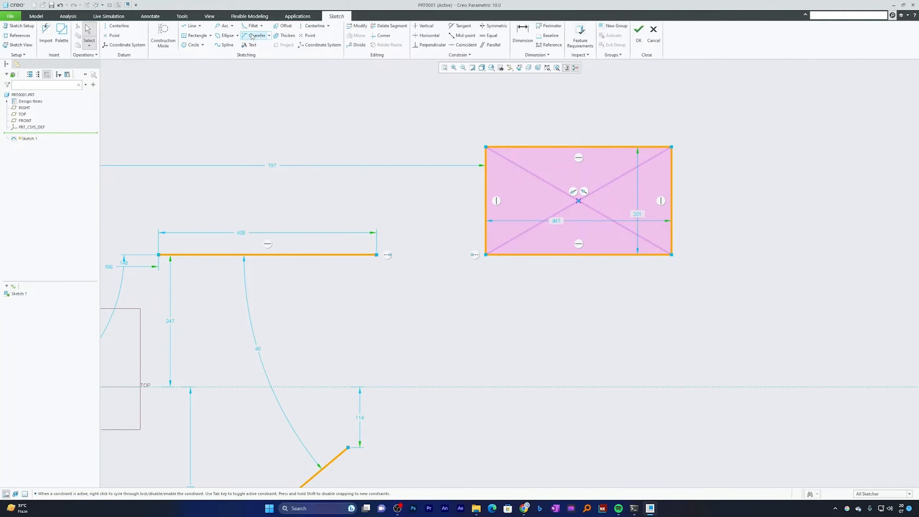
# Offset the whole rectangle outward as a loop by 25
pyautogui.click(283, 26)
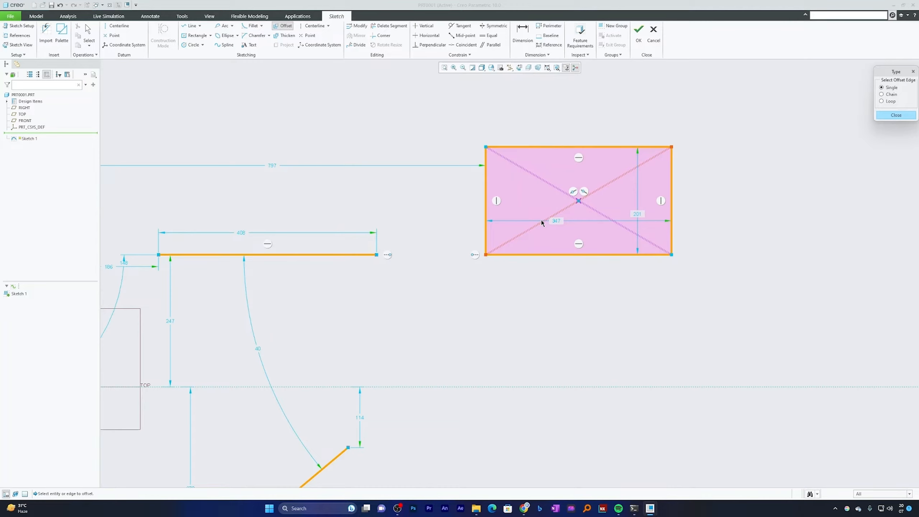
pyautogui.click(884, 102)
pyautogui.click(628, 148)
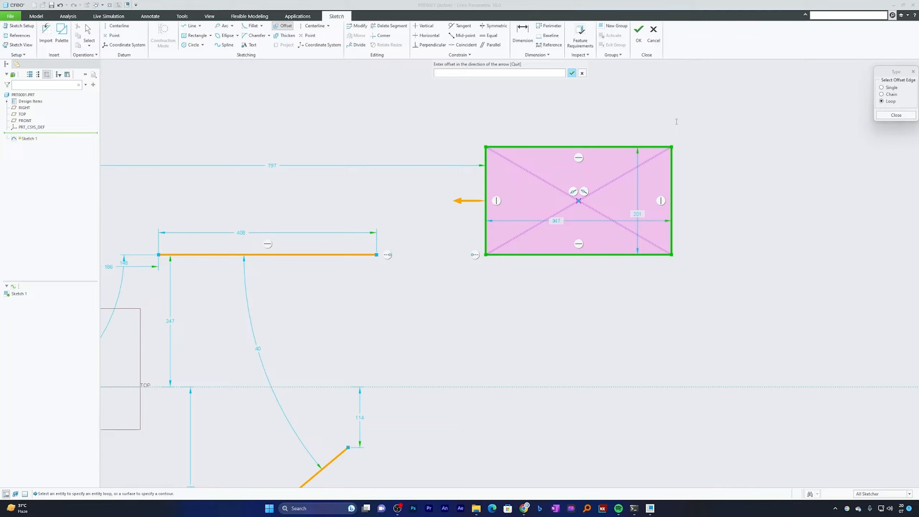
pyautogui.write('25')
pyautogui.press('Return')
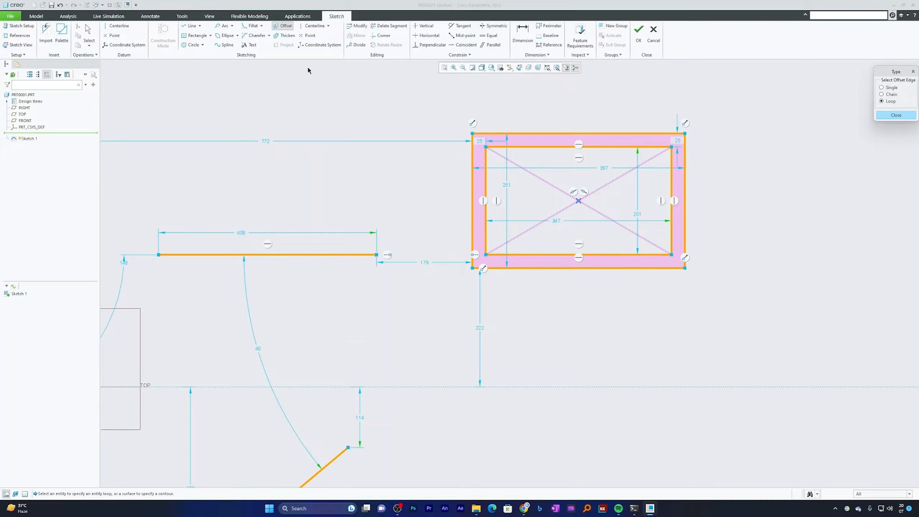
# Offset the outer rectangle's top, right and bottom edges outward as a chain by 24
pyautogui.click(883, 94)
pyautogui.click(593, 133)
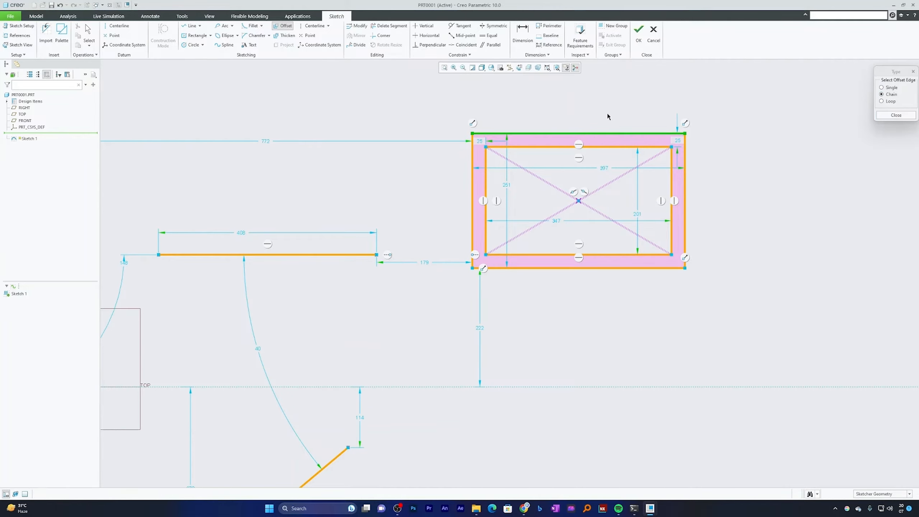
pyautogui.click(657, 270)
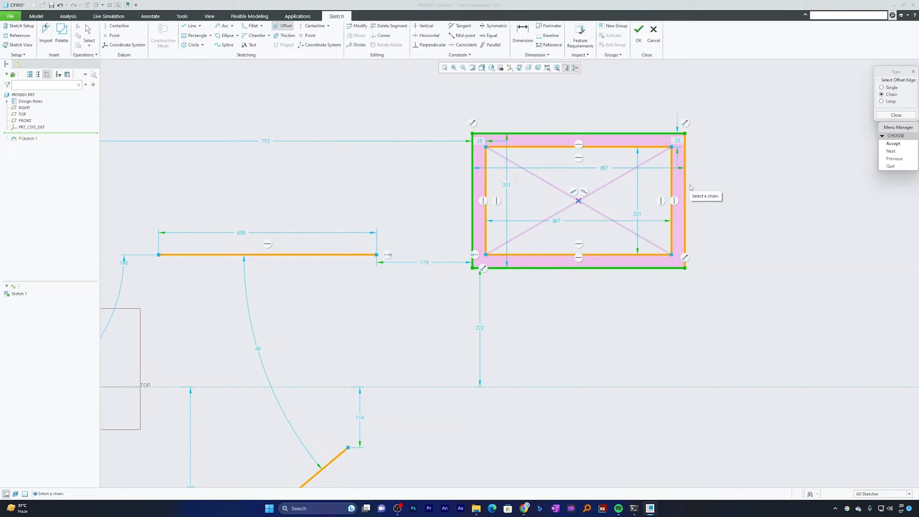
pyautogui.click(898, 152)
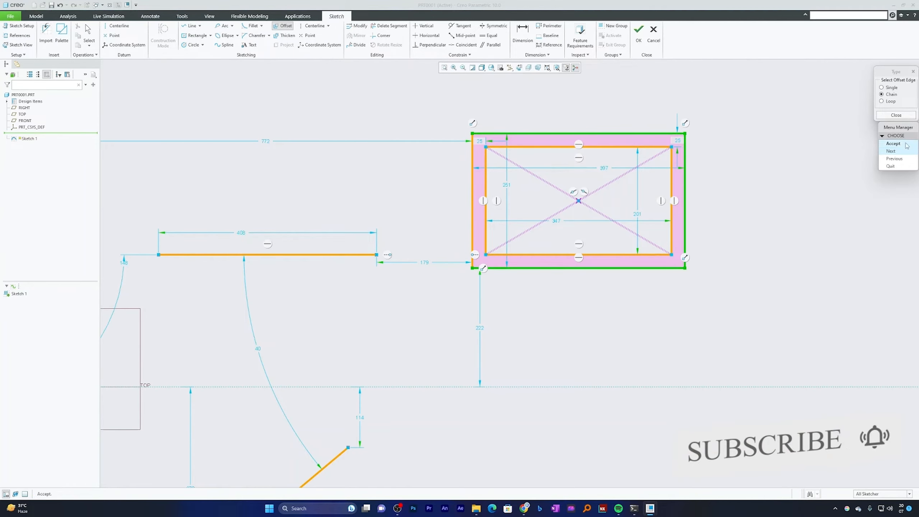
pyautogui.click(893, 143)
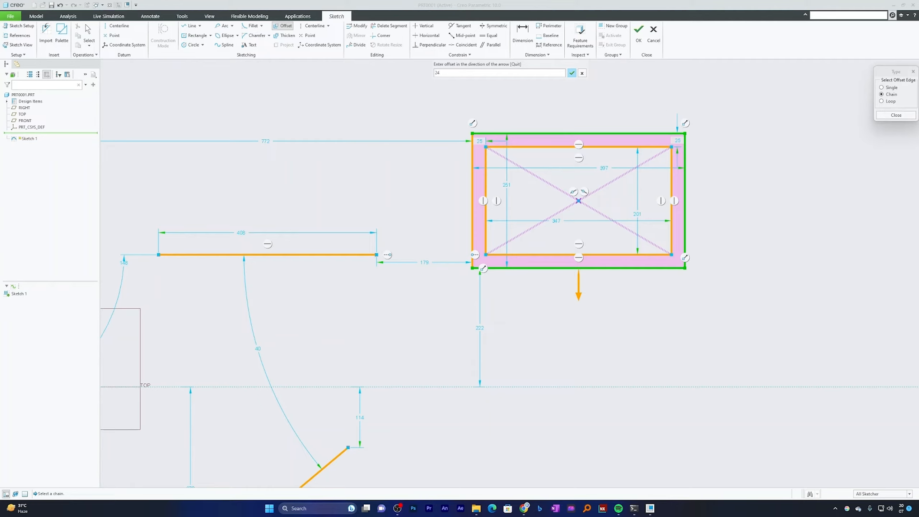
pyautogui.press('Return')
pyautogui.click(896, 115)
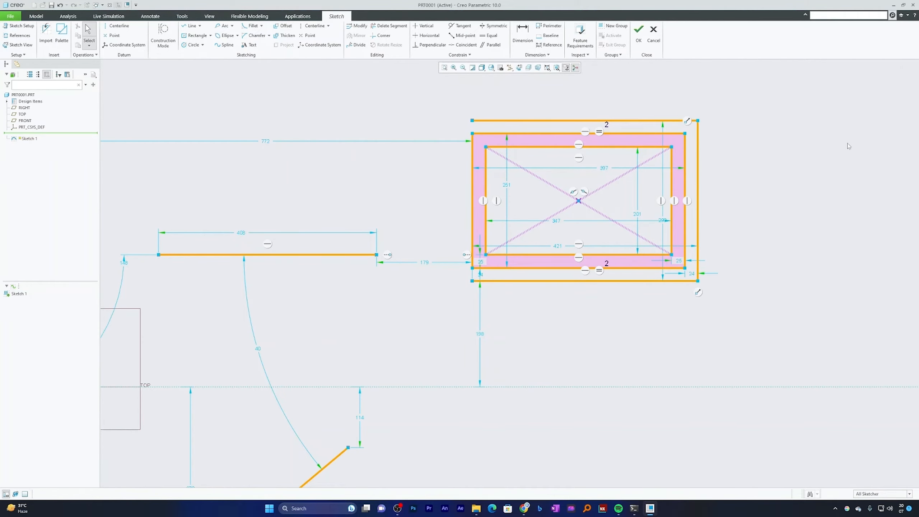
# Delete the rectangles with their offsets, the horizontal line and the slanted lines to empty the sketch
pyautogui.scroll(-4, 784, 216)
pyautogui.moveTo(803, 145); pyautogui.dragTo(647, 263)
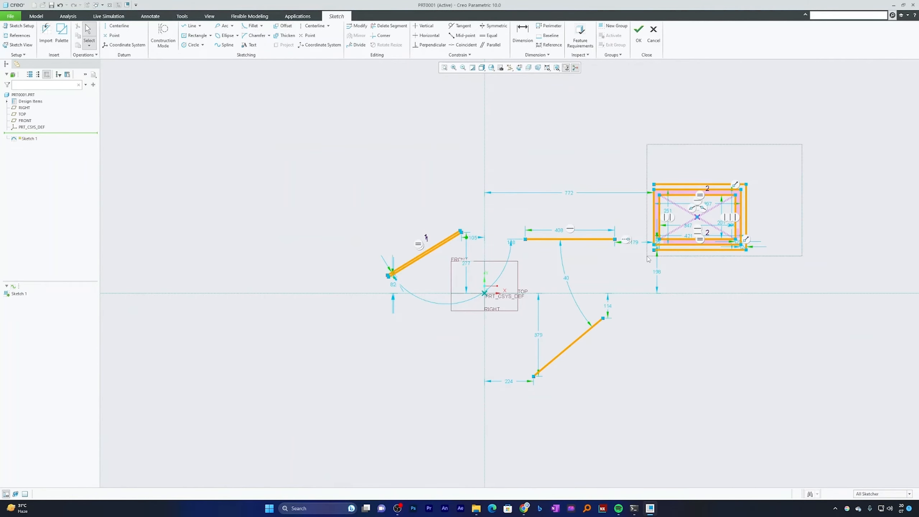
pyautogui.press('Delete')
pyautogui.moveTo(642, 178); pyautogui.dragTo(521, 275)
pyautogui.press('Delete')
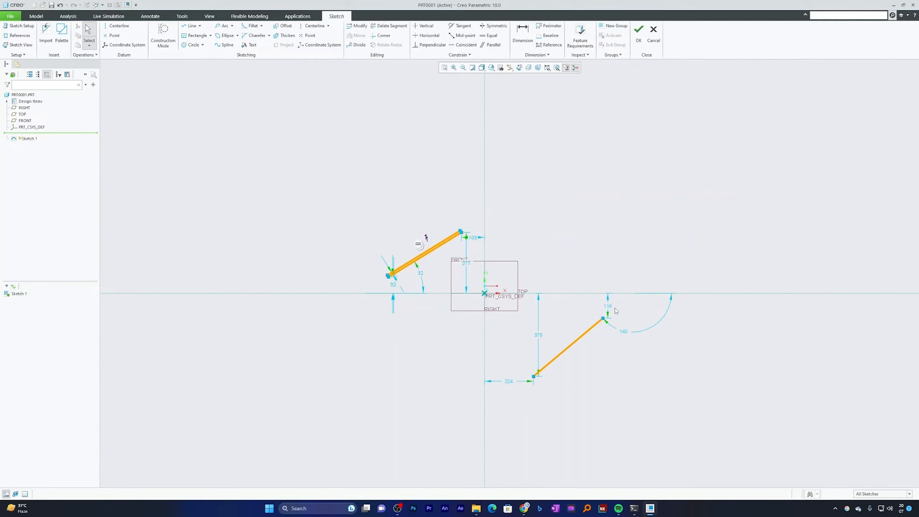
pyautogui.moveTo(617, 306); pyautogui.dragTo(516, 407)
pyautogui.press('Delete')
pyautogui.press('Delete')
# Sketch a slanted line left of the origin crossing the horizontal axis, at about 64 degrees
pyautogui.scroll(4, 480, 290)
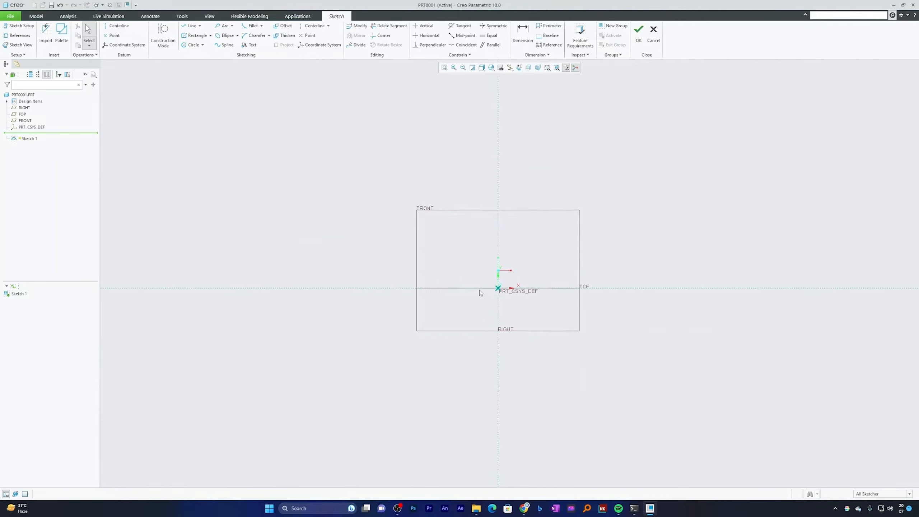
pyautogui.scroll(-1, 480, 291)
pyautogui.scroll(3, 480, 290)
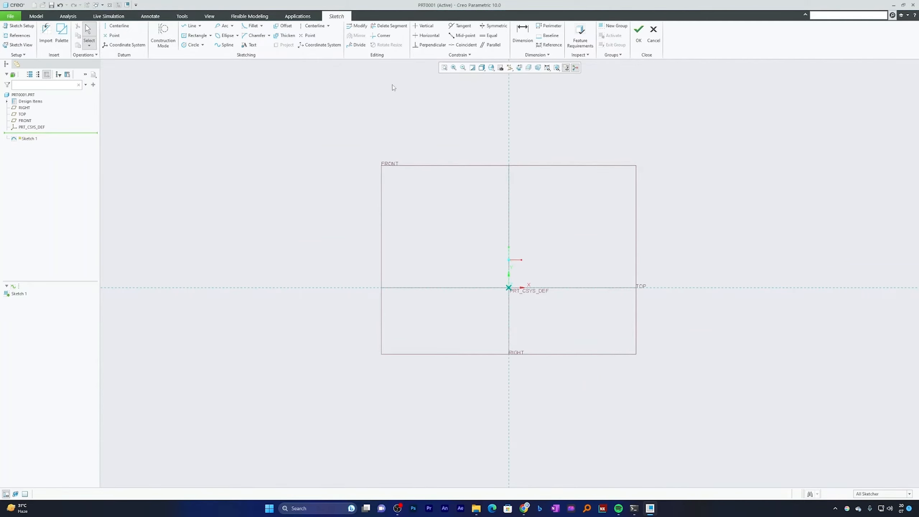
pyautogui.click(191, 26)
pyautogui.click(457, 219)
pyautogui.click(400, 337)
pyautogui.middleClick(460, 250)
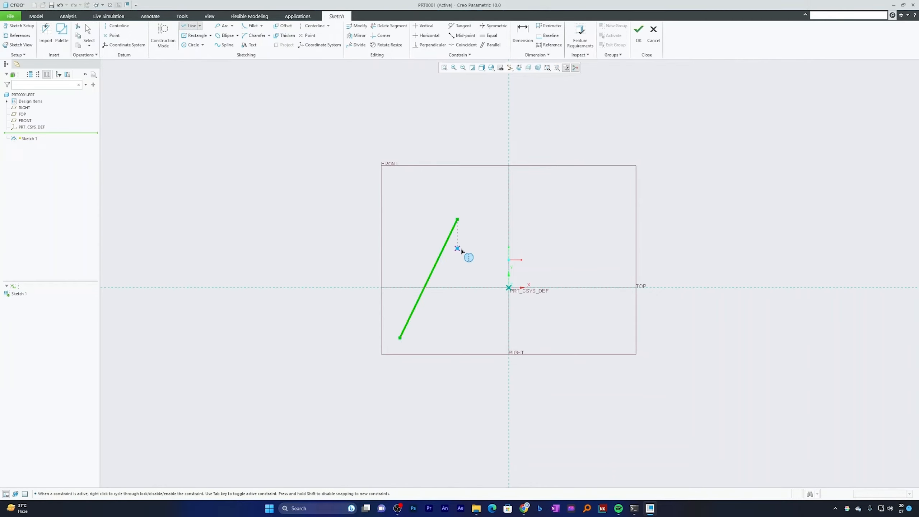
# Sketch a circle about 68 in diameter above the horizontal axis, to the left of the slanted line
pyautogui.click(192, 45)
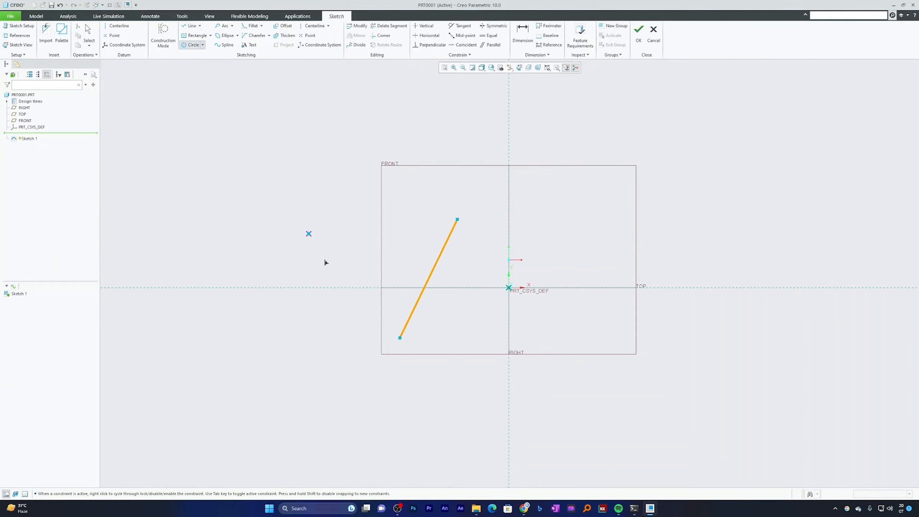
pyautogui.click(330, 227)
pyautogui.click(354, 249)
pyautogui.middleClick(393, 228)
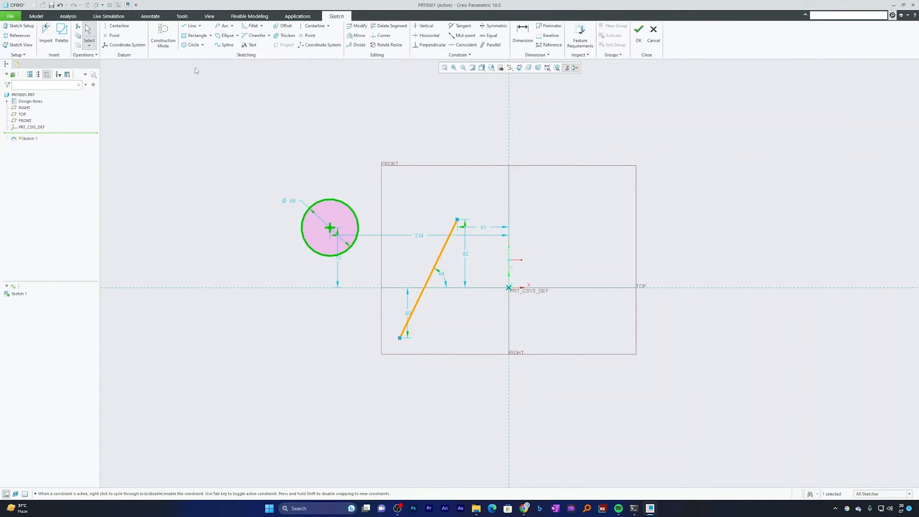
# Sketch a center rectangle about 106 by 73, centered on the horizontal axis to the lower left of the circle
pyautogui.click(191, 26)
pyautogui.click(195, 36)
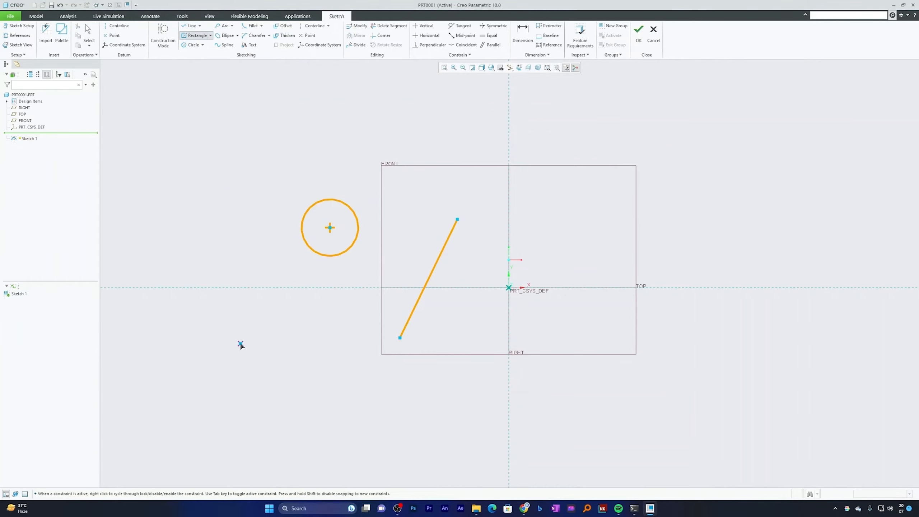
pyautogui.click(230, 288)
pyautogui.click(275, 318)
pyautogui.hotkey('ctrl', 'a')
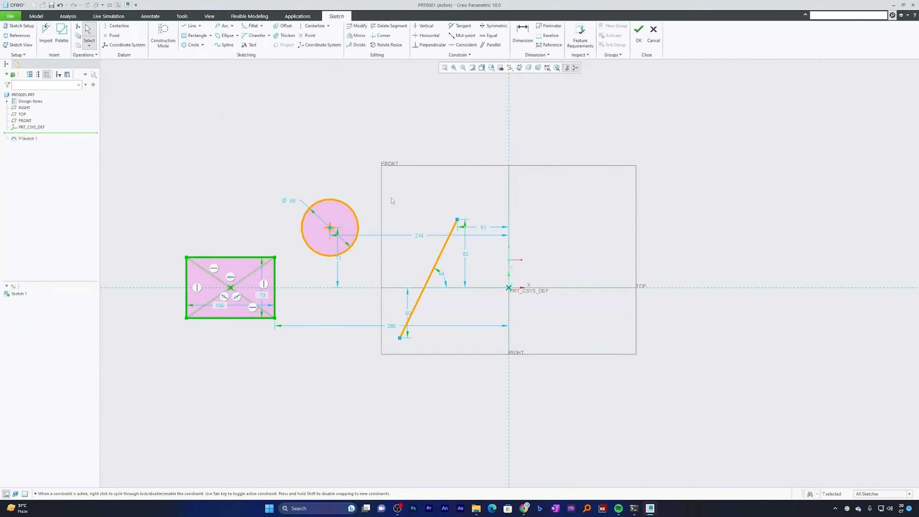
# Sketch a horizontal ellipse about 135 by 46 below the slanted line's lower end
pyautogui.click(239, 35)
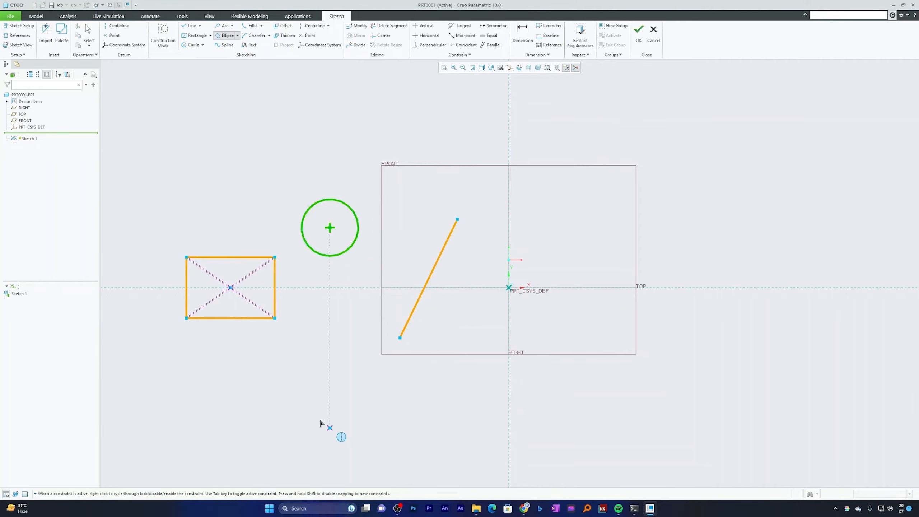
pyautogui.click(308, 402)
pyautogui.click(421, 408)
pyautogui.click(421, 421)
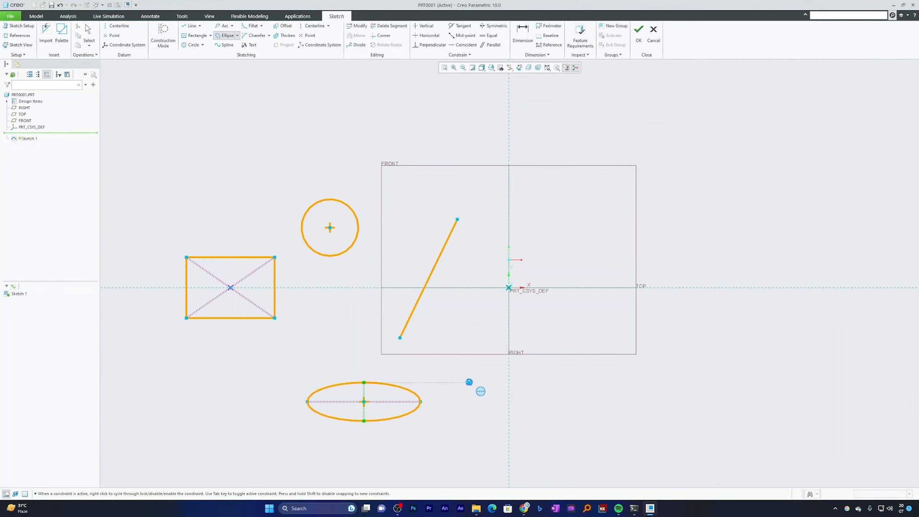
pyautogui.middleClick(468, 382)
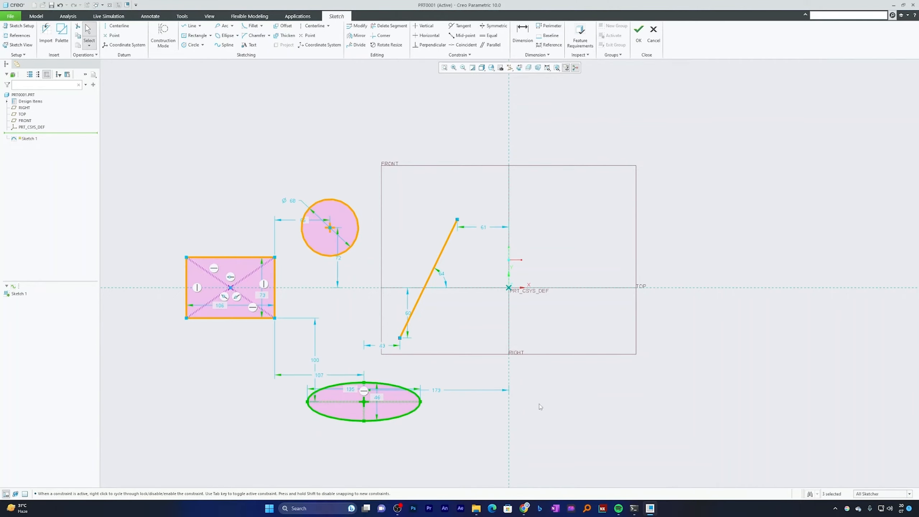
pyautogui.click(739, 123)
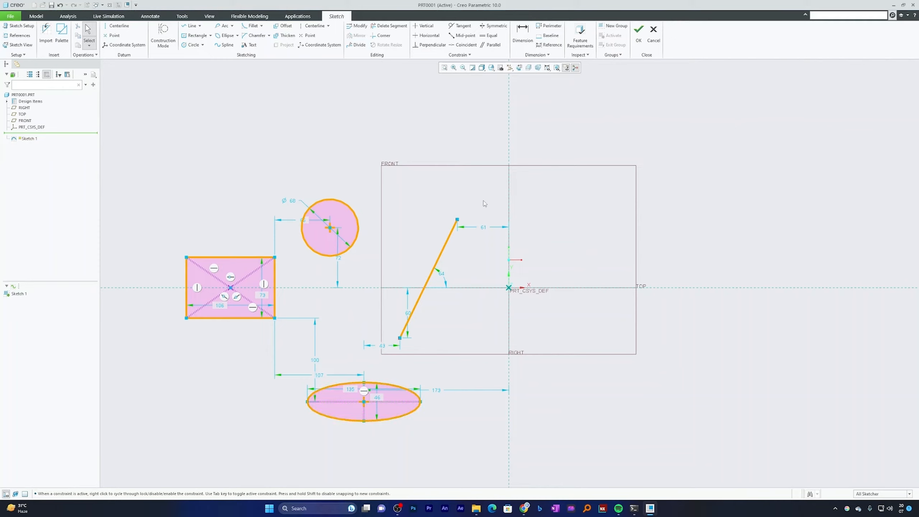
# Mirror the slanted line about the vertical reference axis through the origin
pyautogui.click(444, 248)
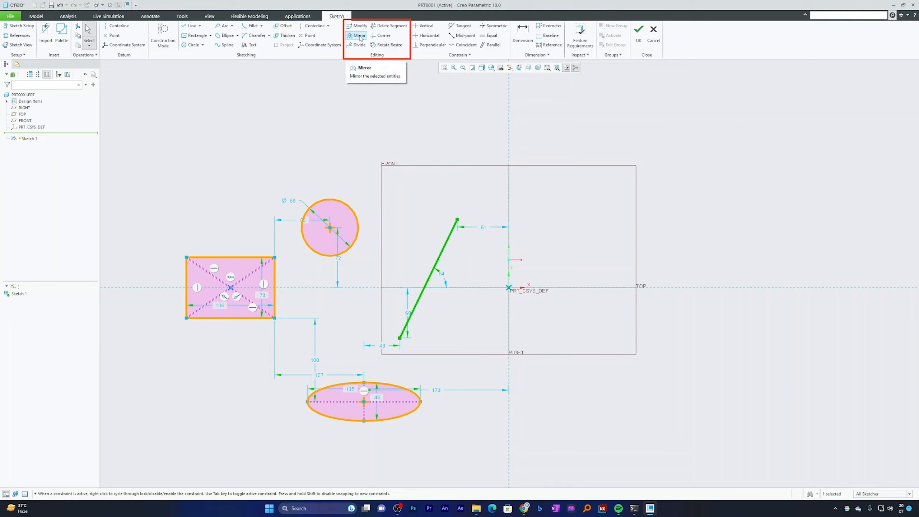
pyautogui.click(441, 186)
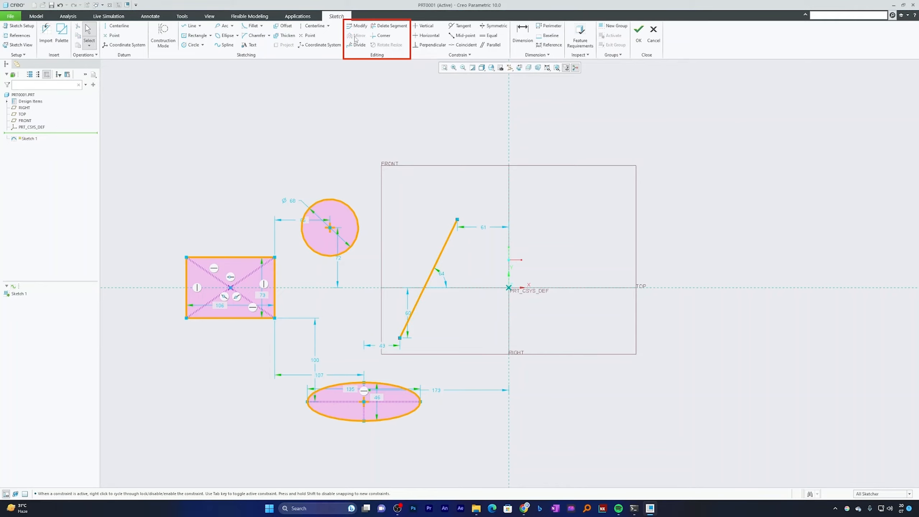
pyautogui.click(445, 247)
pyautogui.click(358, 228)
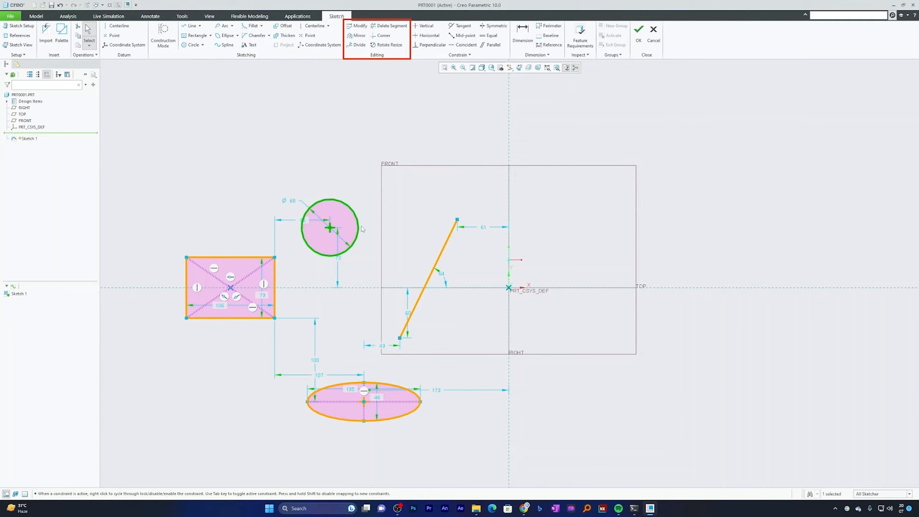
pyautogui.click(445, 246)
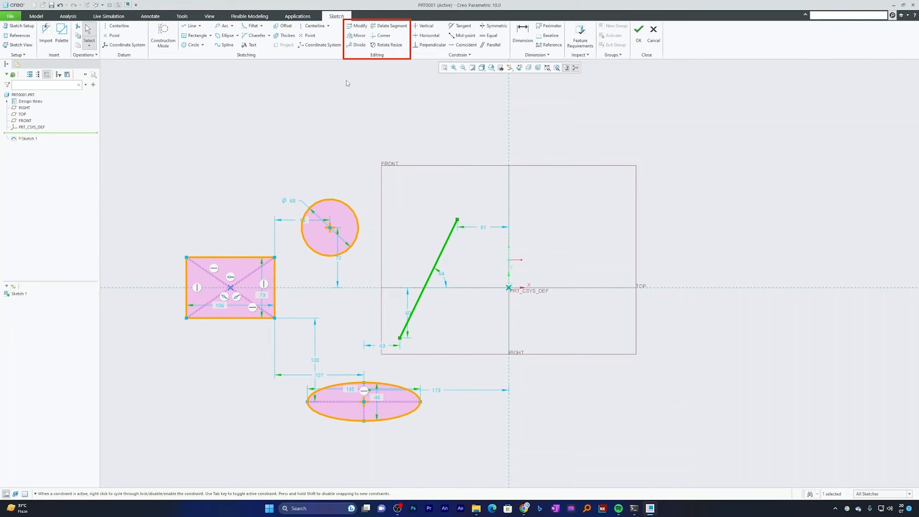
pyautogui.click(356, 35)
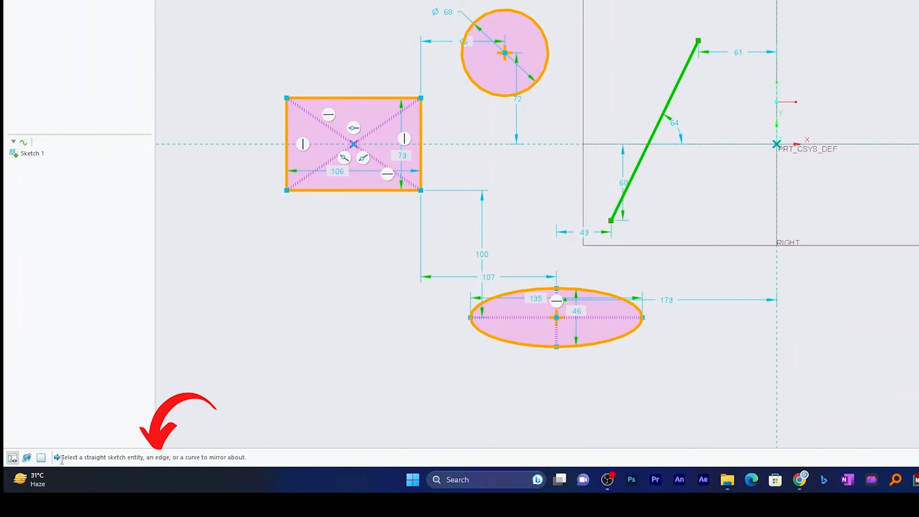
pyautogui.moveTo(62, 459); pyautogui.dragTo(284, 457)
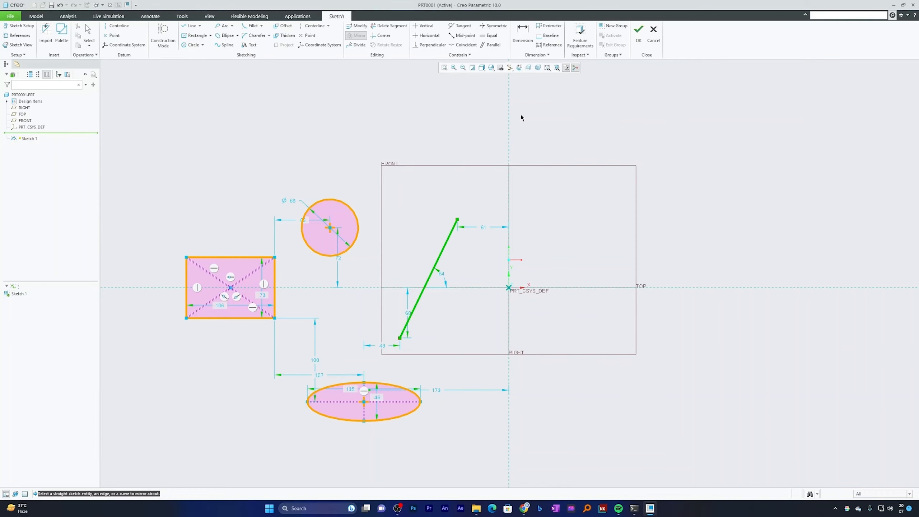
pyautogui.click(510, 120)
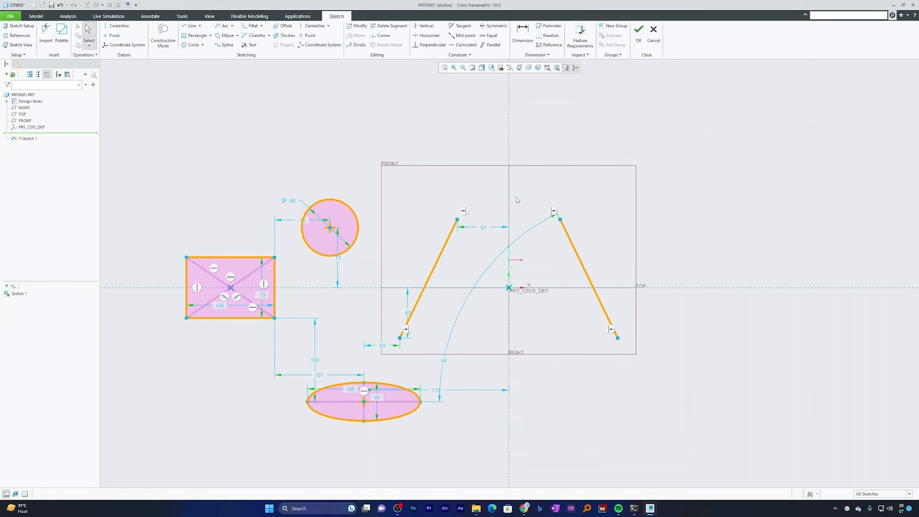
# Set the horizontal distance from the original slanted line's upper endpoint to the vertical axis to 50
pyautogui.doubleClick(507, 226)
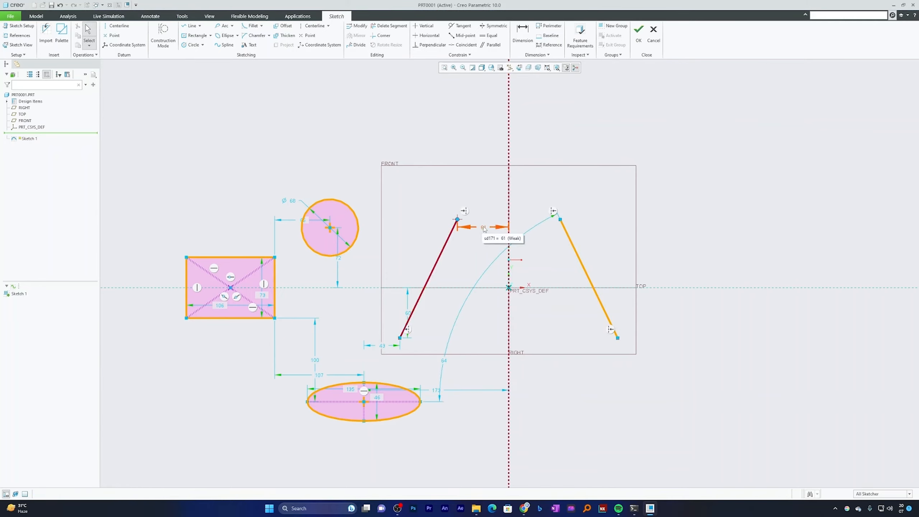
pyautogui.write('50')
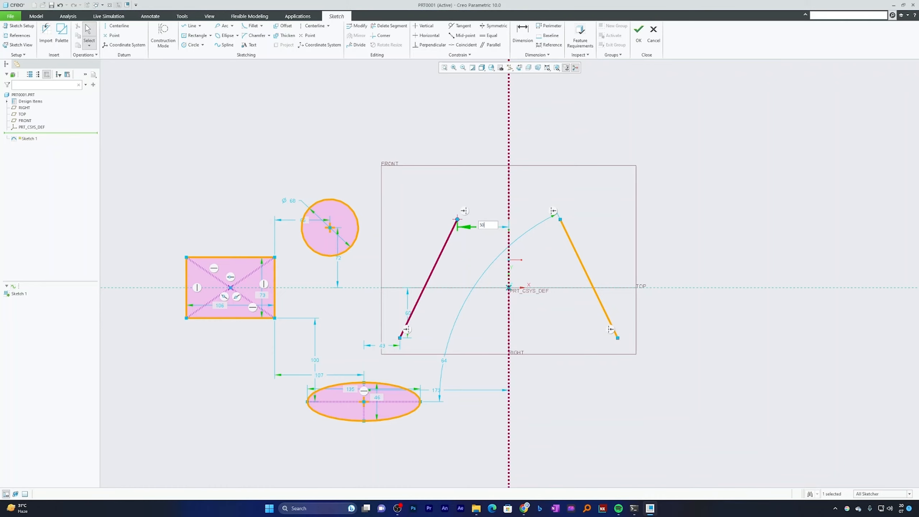
pyautogui.press('Return')
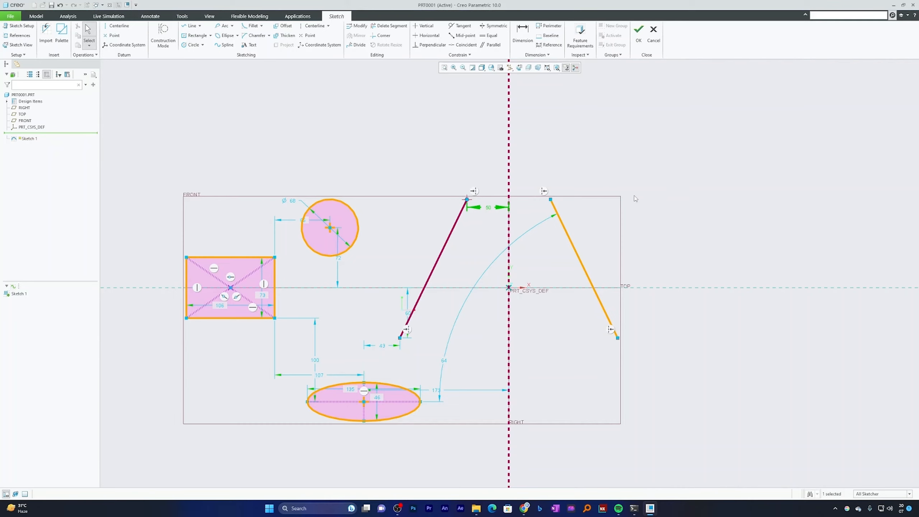
# Set the vertical distance from the original slanted line's lower endpoint to the horizontal axis to 50
pyautogui.doubleClick(408, 314)
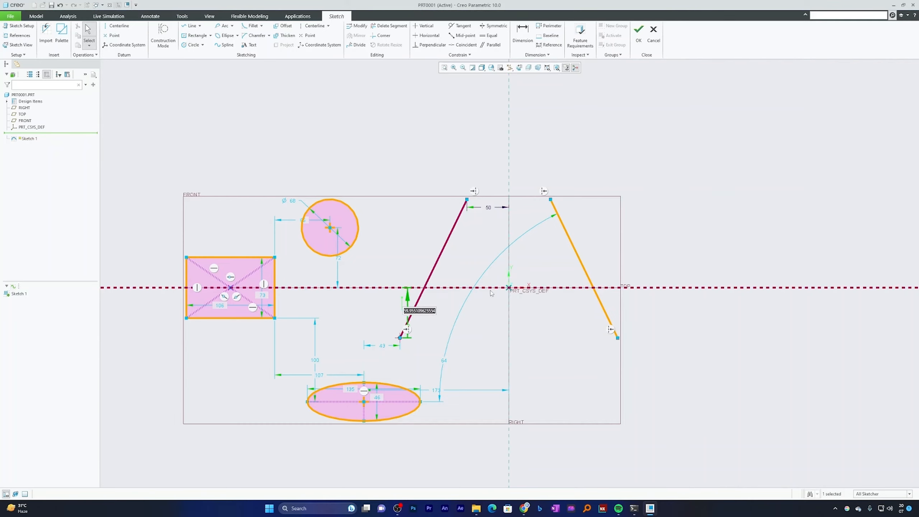
pyautogui.write('50')
pyautogui.press('Return')
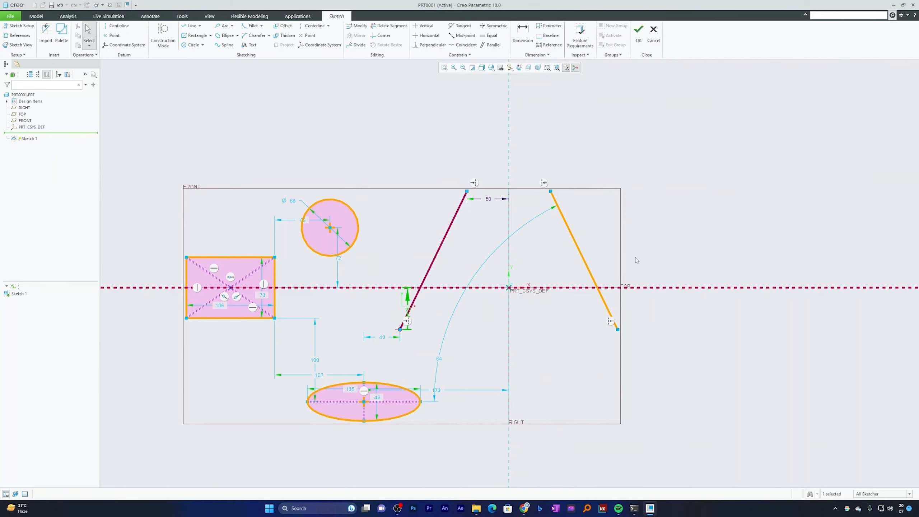
# Mirror the original slanted line about the rectangle's left vertical edge
pyautogui.scroll(-3, 670, 250)
pyautogui.scroll(3, 511, 280)
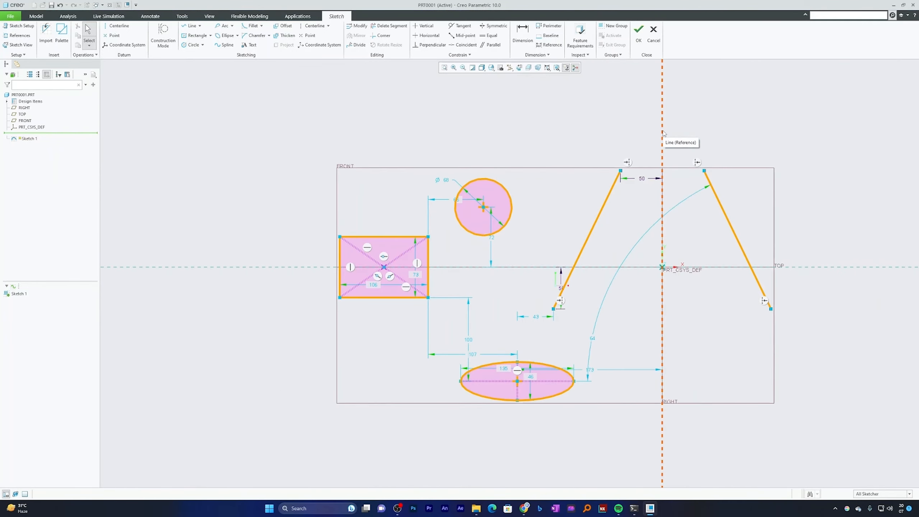
pyautogui.click(611, 197)
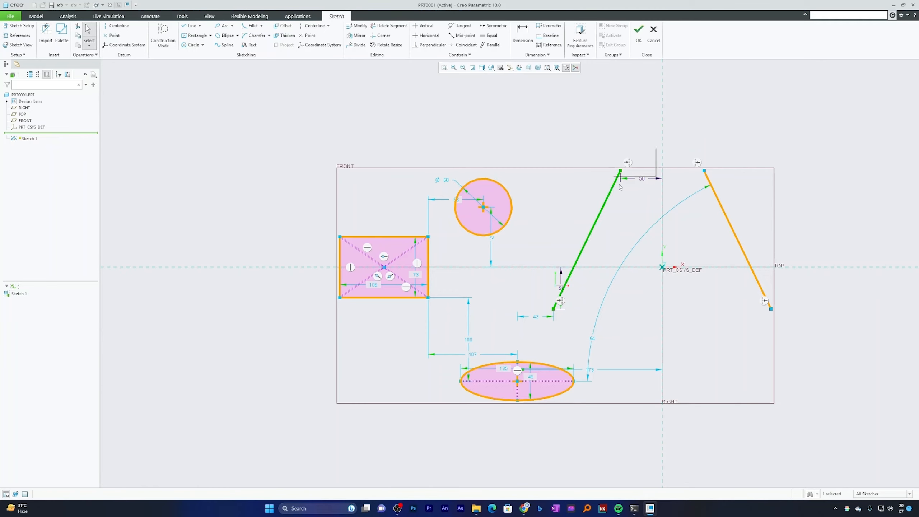
pyautogui.click(359, 36)
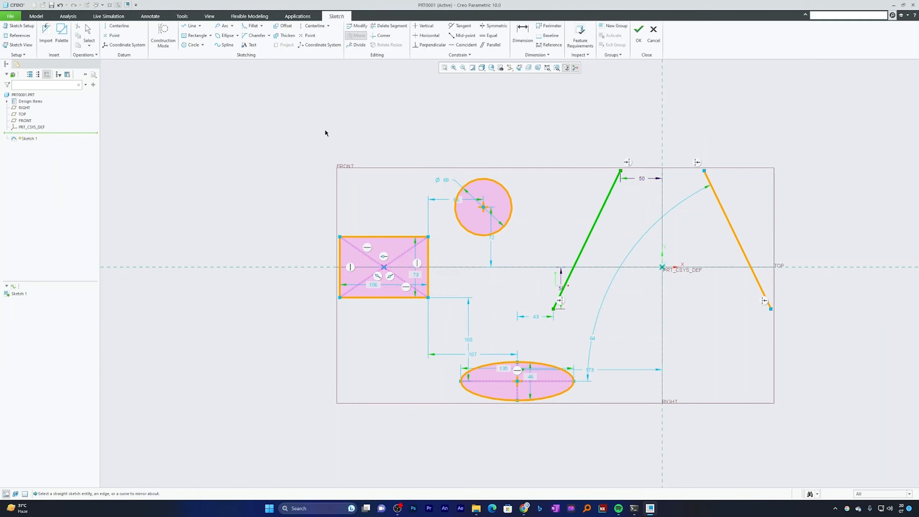
pyautogui.click(340, 260)
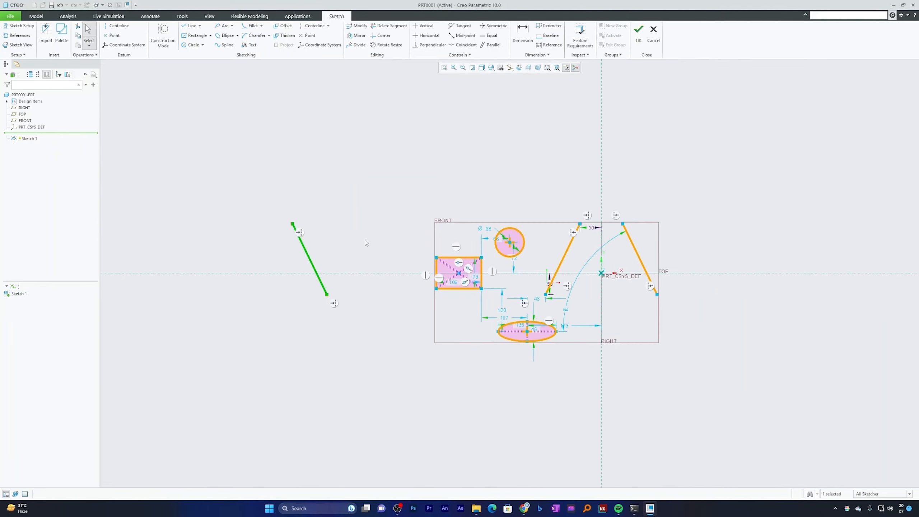
pyautogui.click(374, 235)
# Mirror the circle, rectangle and ellipse together about the vertical reference axis through the origin
pyautogui.scroll(2, 460, 306)
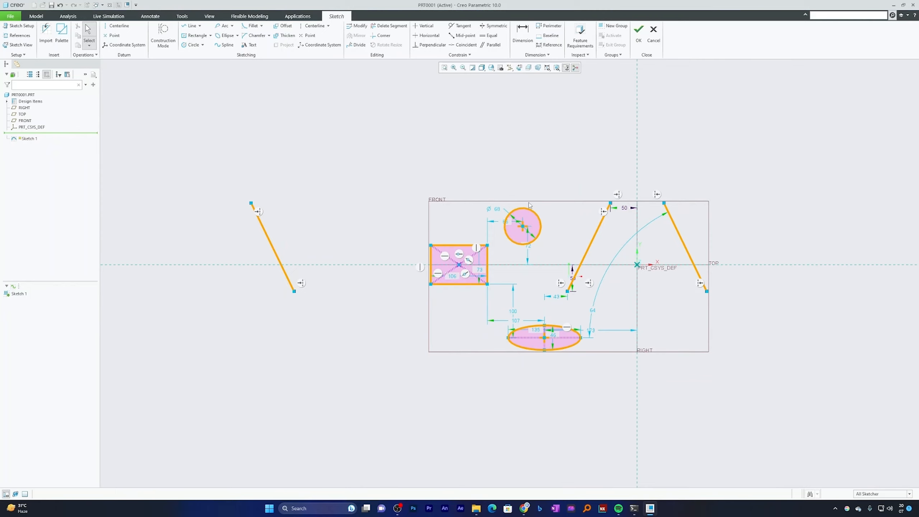
pyautogui.moveTo(549, 204); pyautogui.dragTo(430, 303)
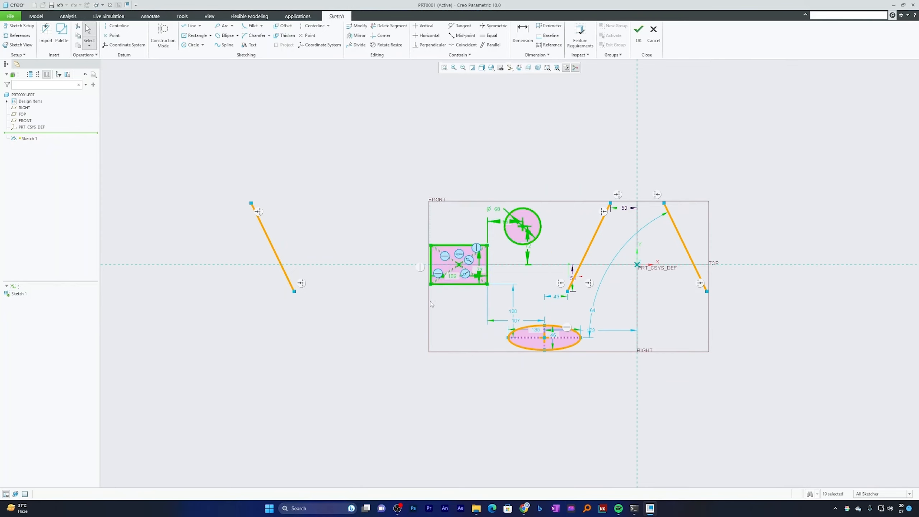
pyautogui.keyDown('ctrl'); pyautogui.click(527, 329); pyautogui.keyUp('ctrl')
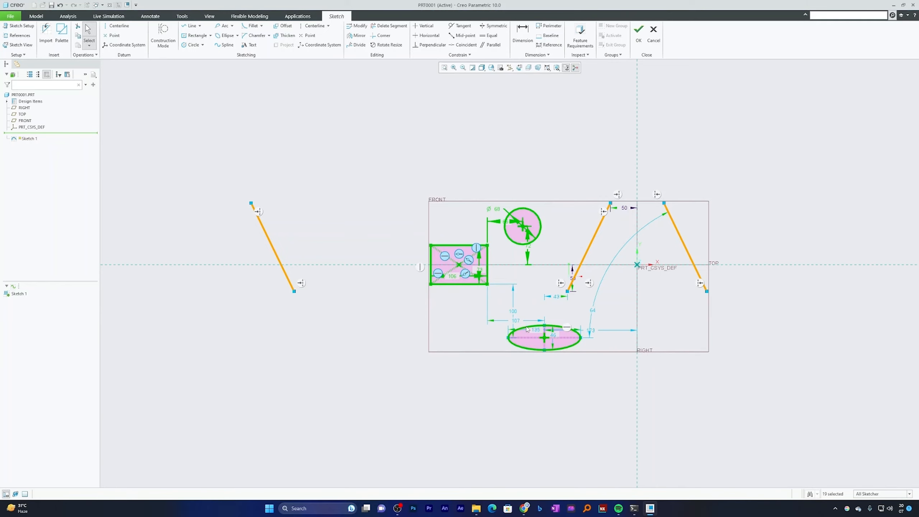
pyautogui.keyDown('ctrl'); pyautogui.click(385, 264); pyautogui.keyUp('ctrl')
pyautogui.keyDown('ctrl'); pyautogui.click(388, 264); pyautogui.keyUp('ctrl')
pyautogui.click(358, 36)
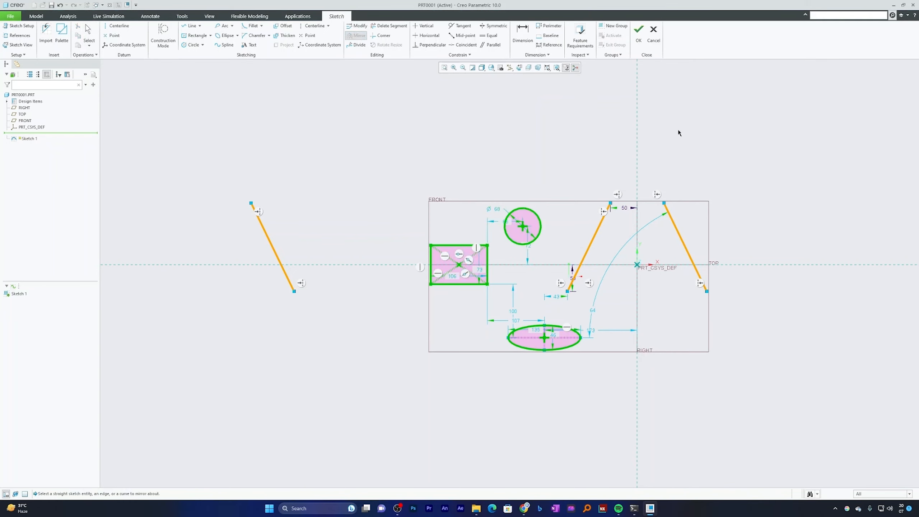
pyautogui.click(638, 135)
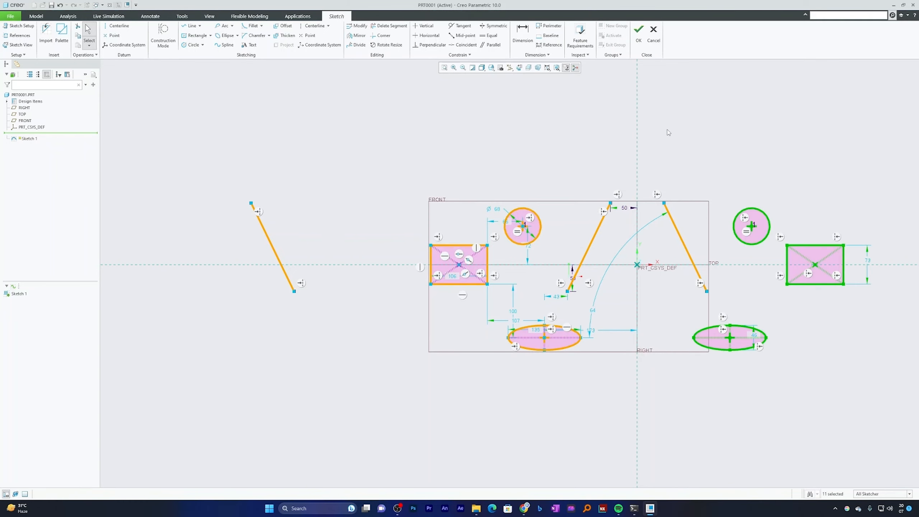
pyautogui.click(670, 132)
# Mirror the slanted line at the sketch's far left about the vertical reference axis through the origin
pyautogui.scroll(2, 664, 133)
pyautogui.scroll(-2, 664, 135)
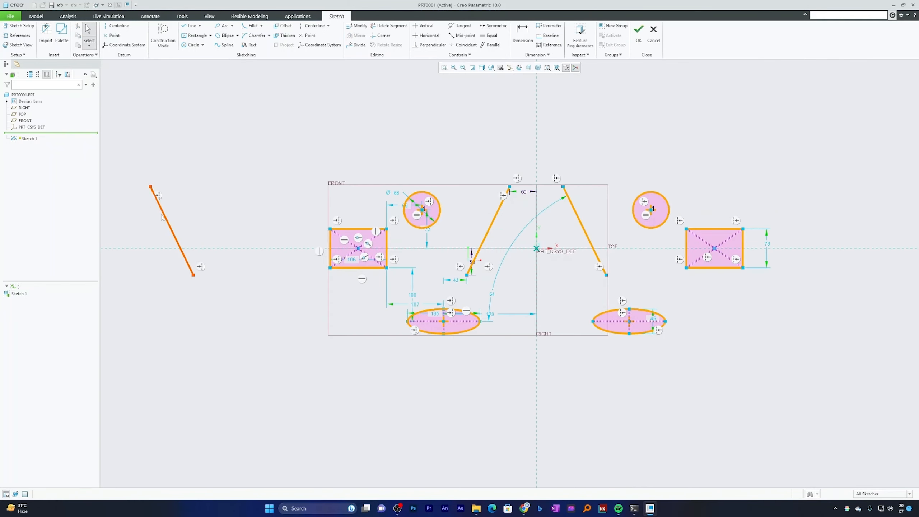
pyautogui.click(154, 194)
pyautogui.click(357, 36)
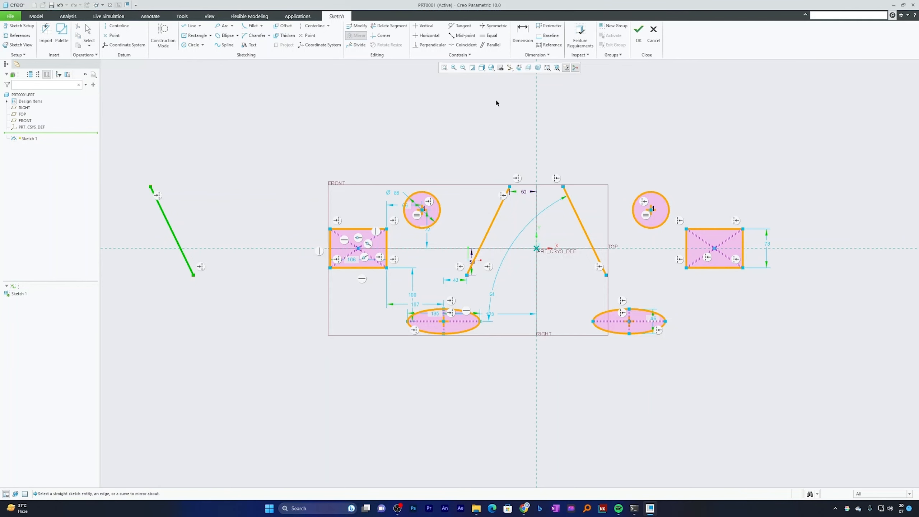
pyautogui.click(536, 125)
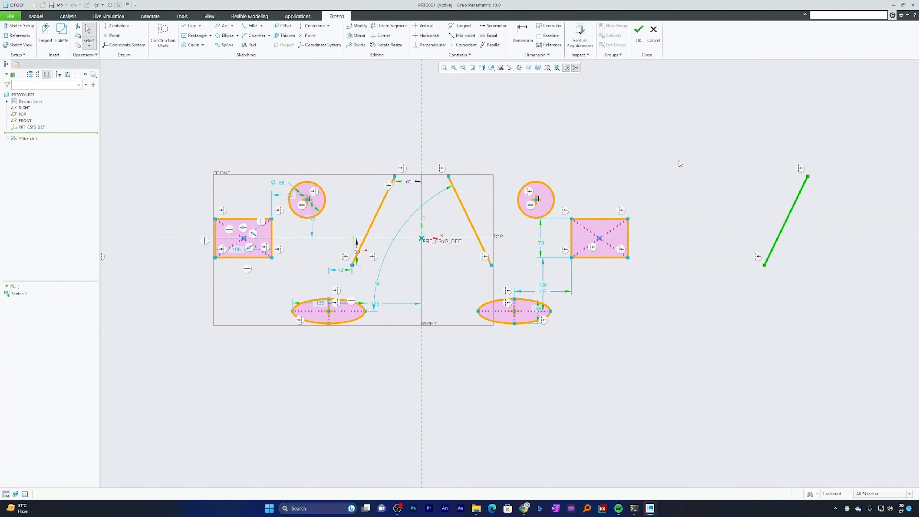